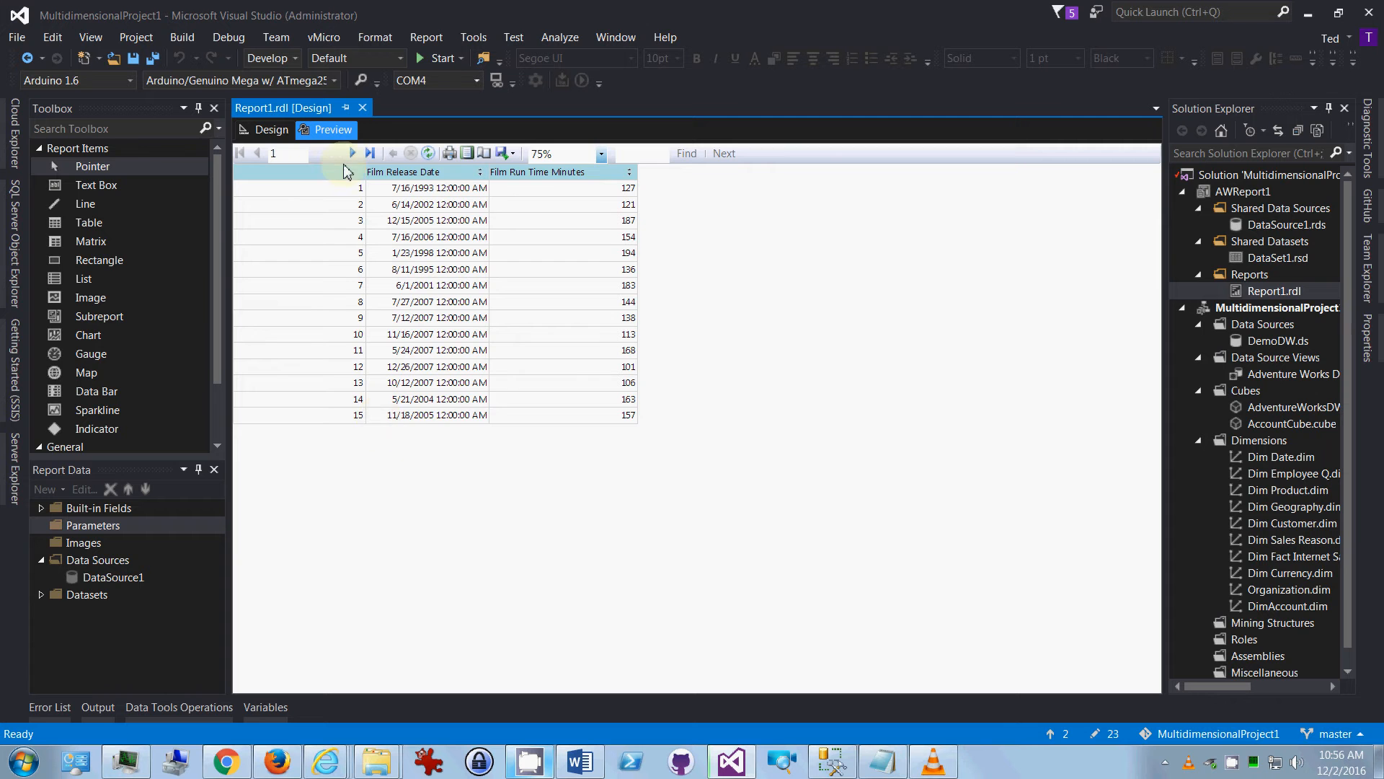
- Page through the report preview to the third page, then return to the design view's row groups
left_click(353, 154)
left_click(353, 154)
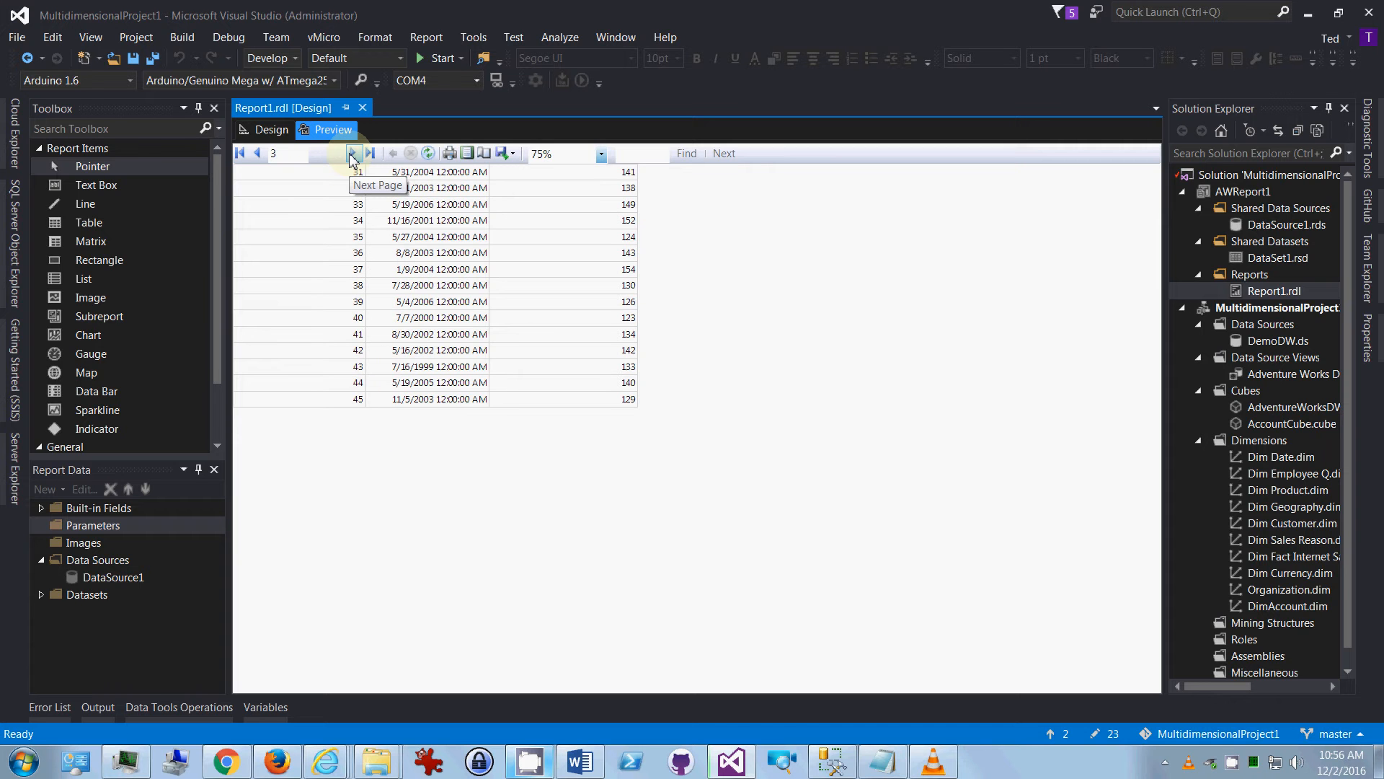
left_click(246, 135)
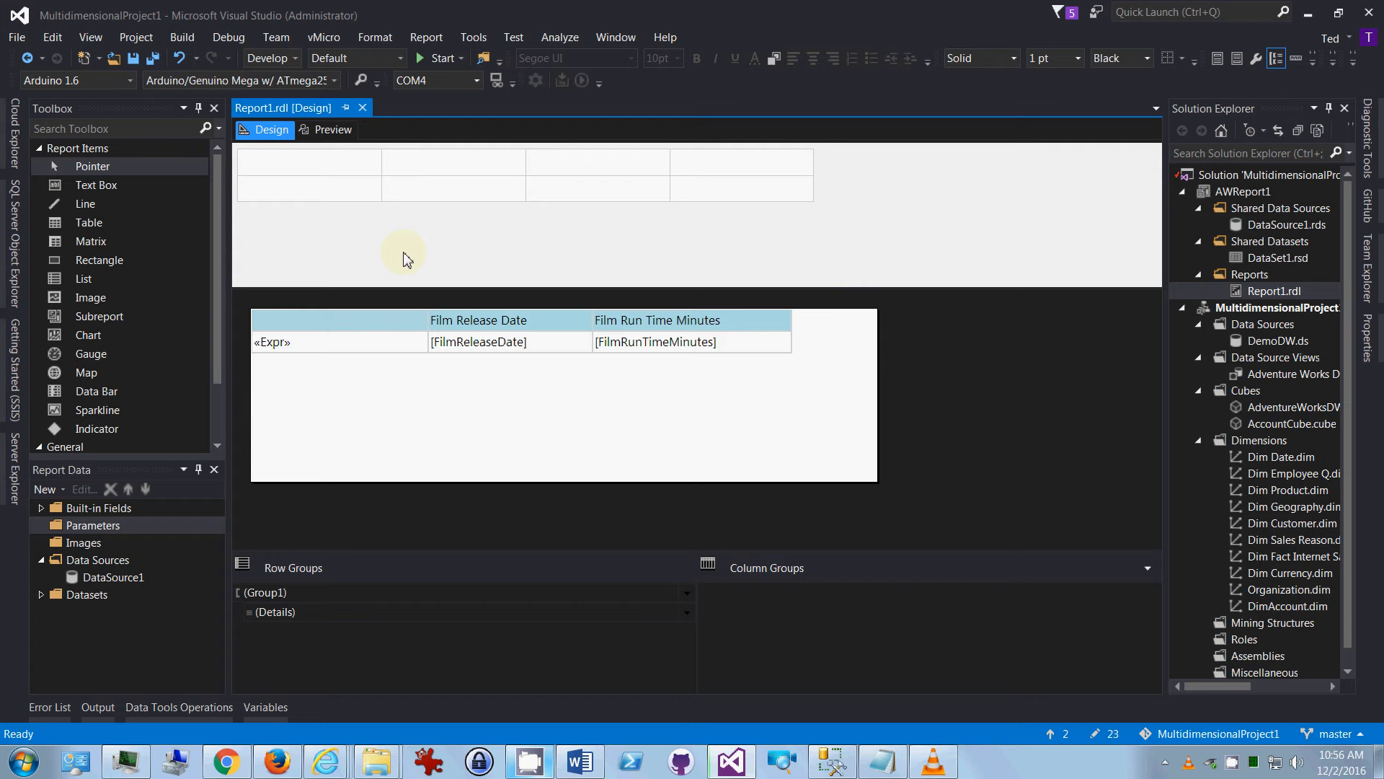
left_click(349, 599)
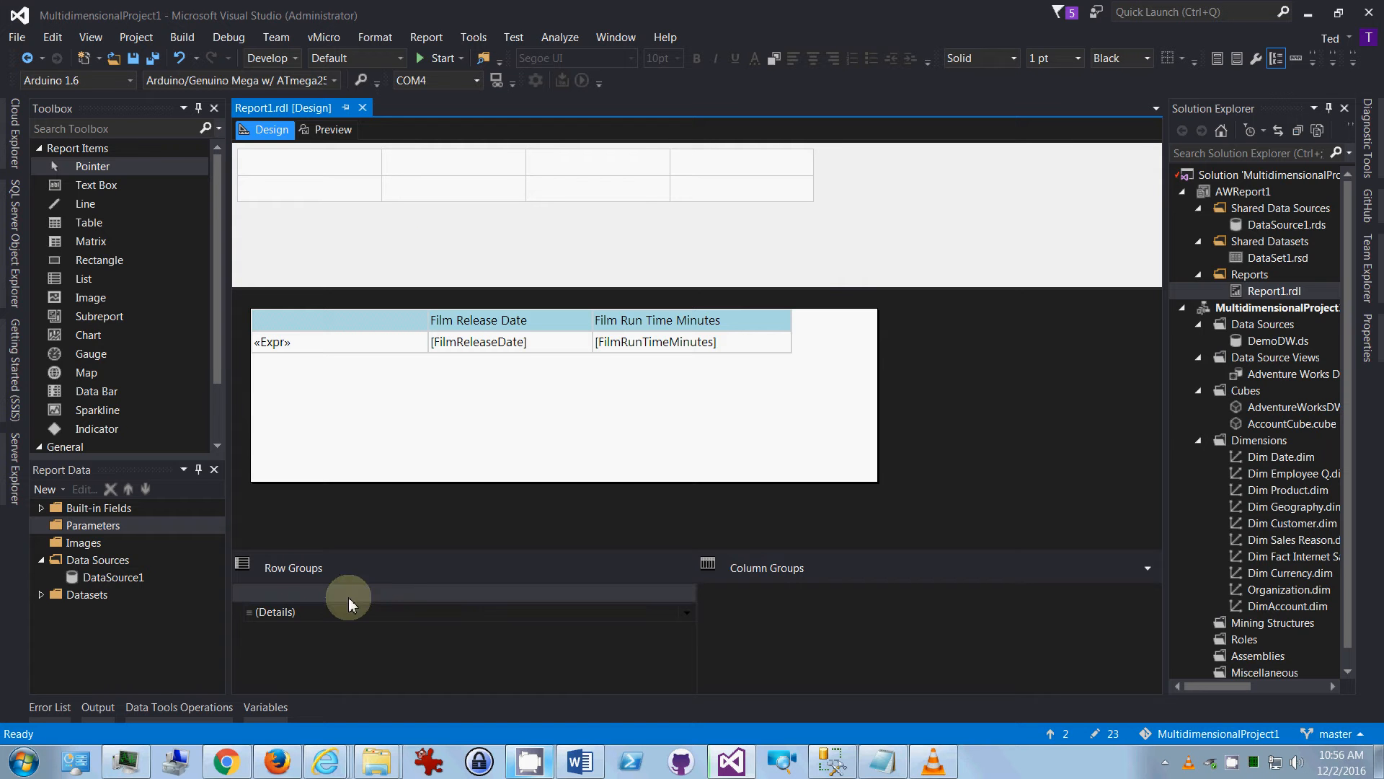
- Add a report parameter and name it setRows
right_click(122, 531)
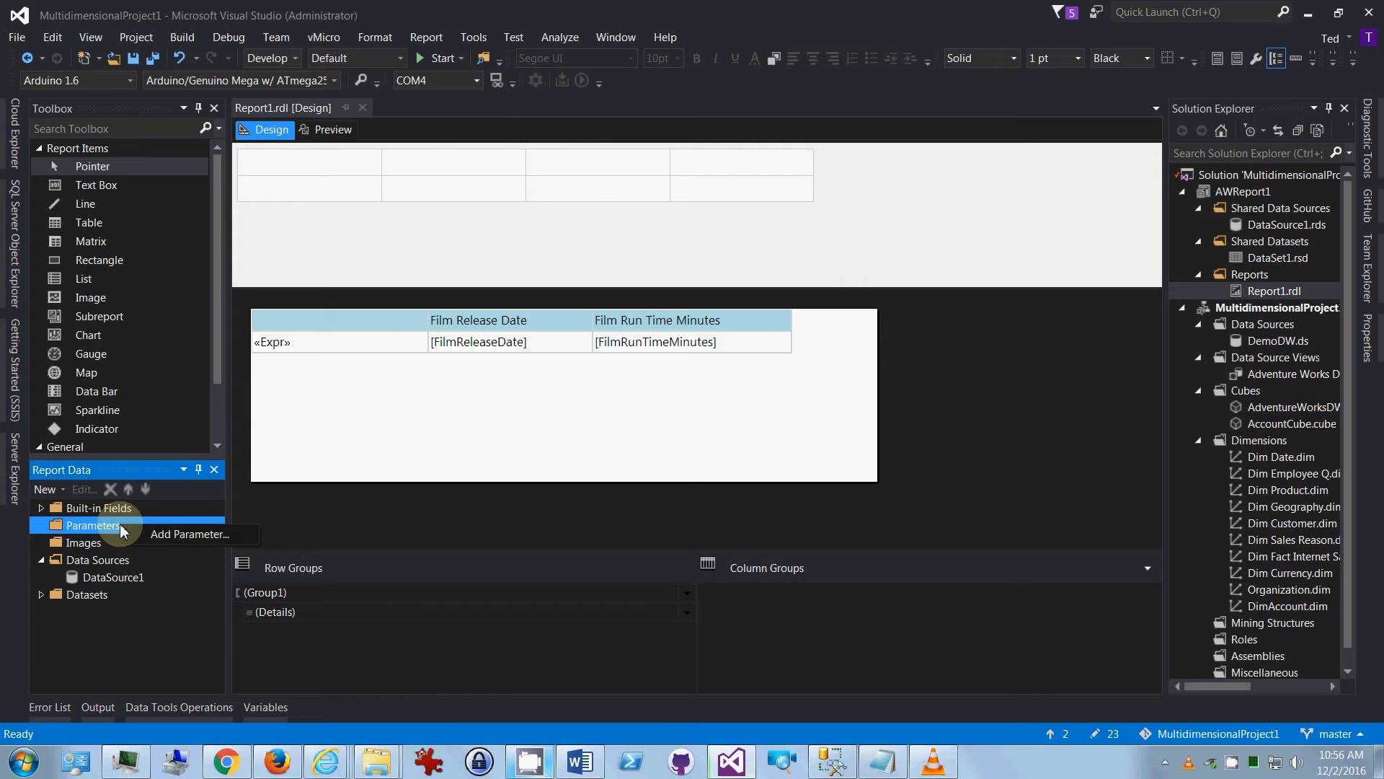
left_click(160, 534)
left_click(567, 221)
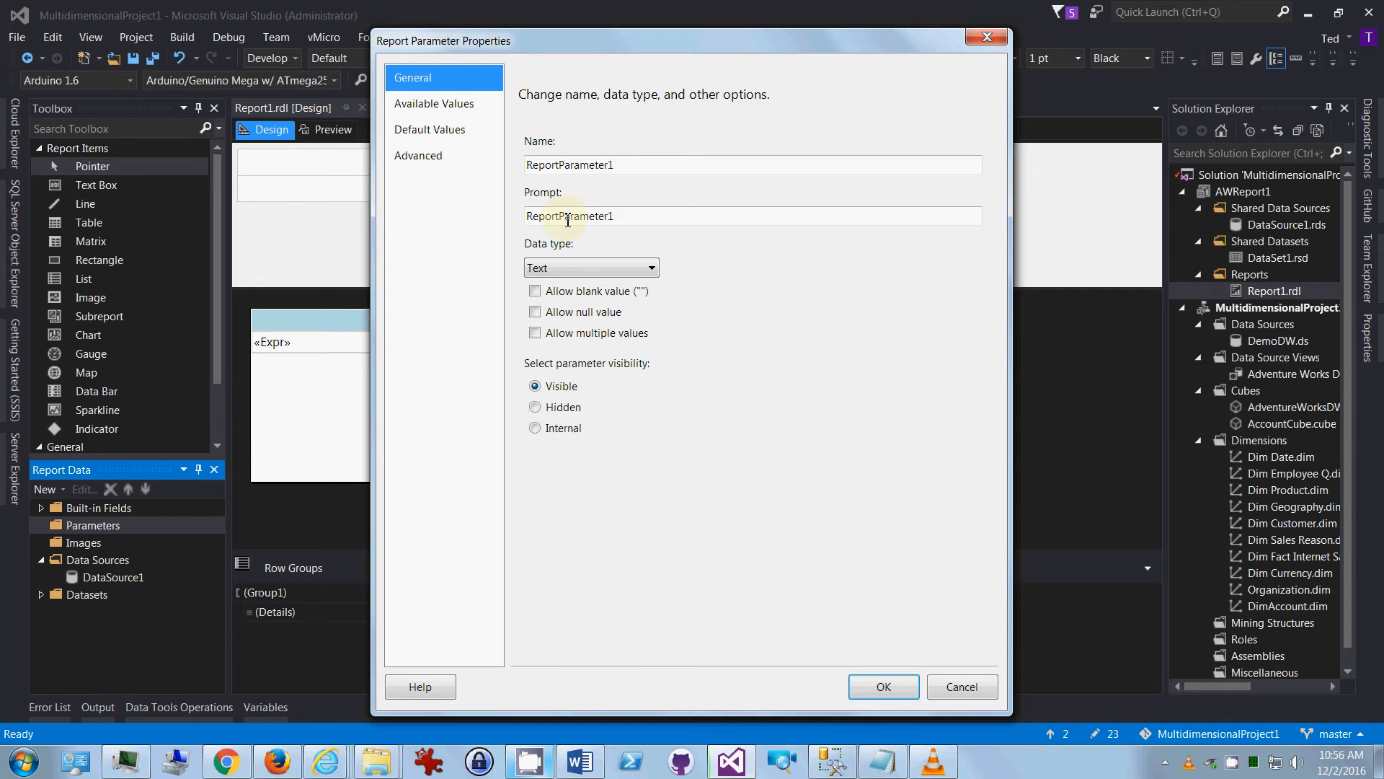
left_click(568, 221)
left_click(462, 127)
left_click(461, 107)
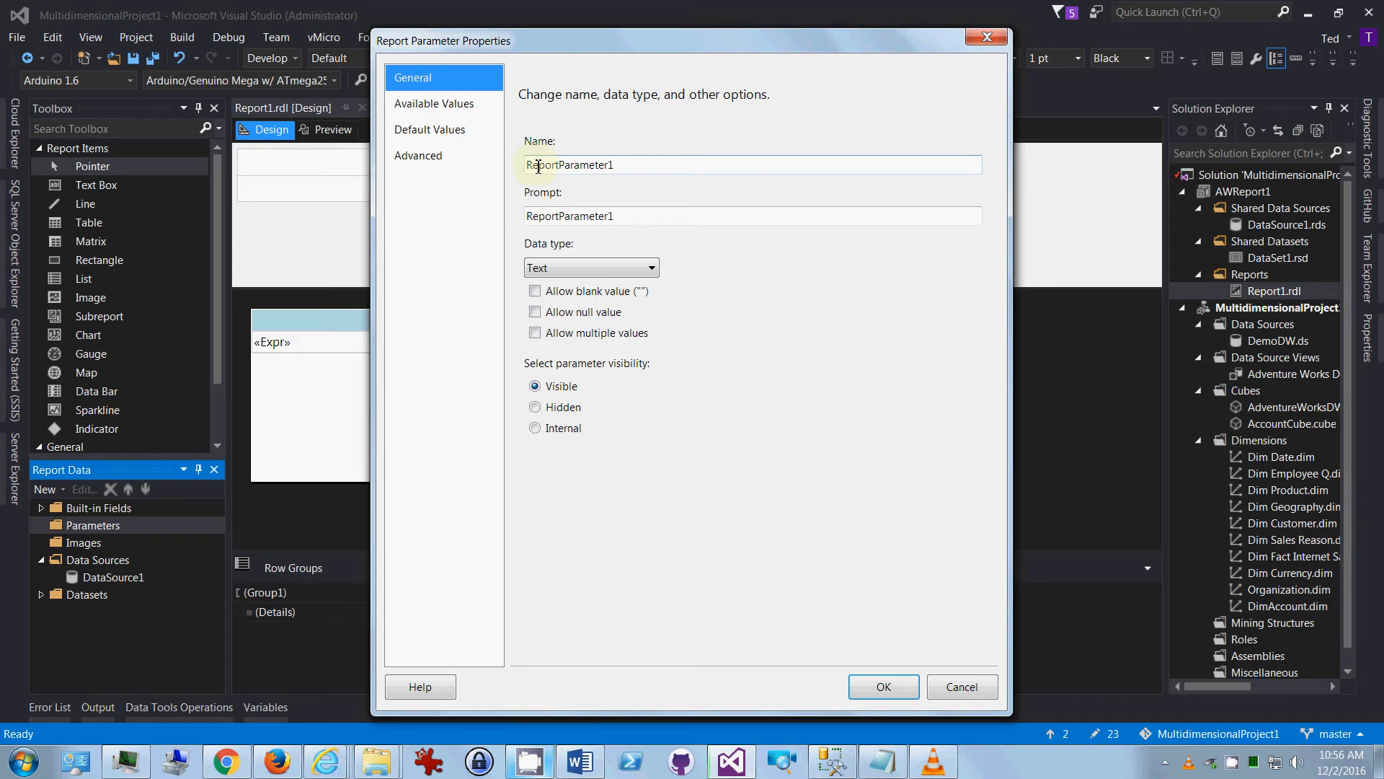
left_click(538, 166)
double_click(599, 158)
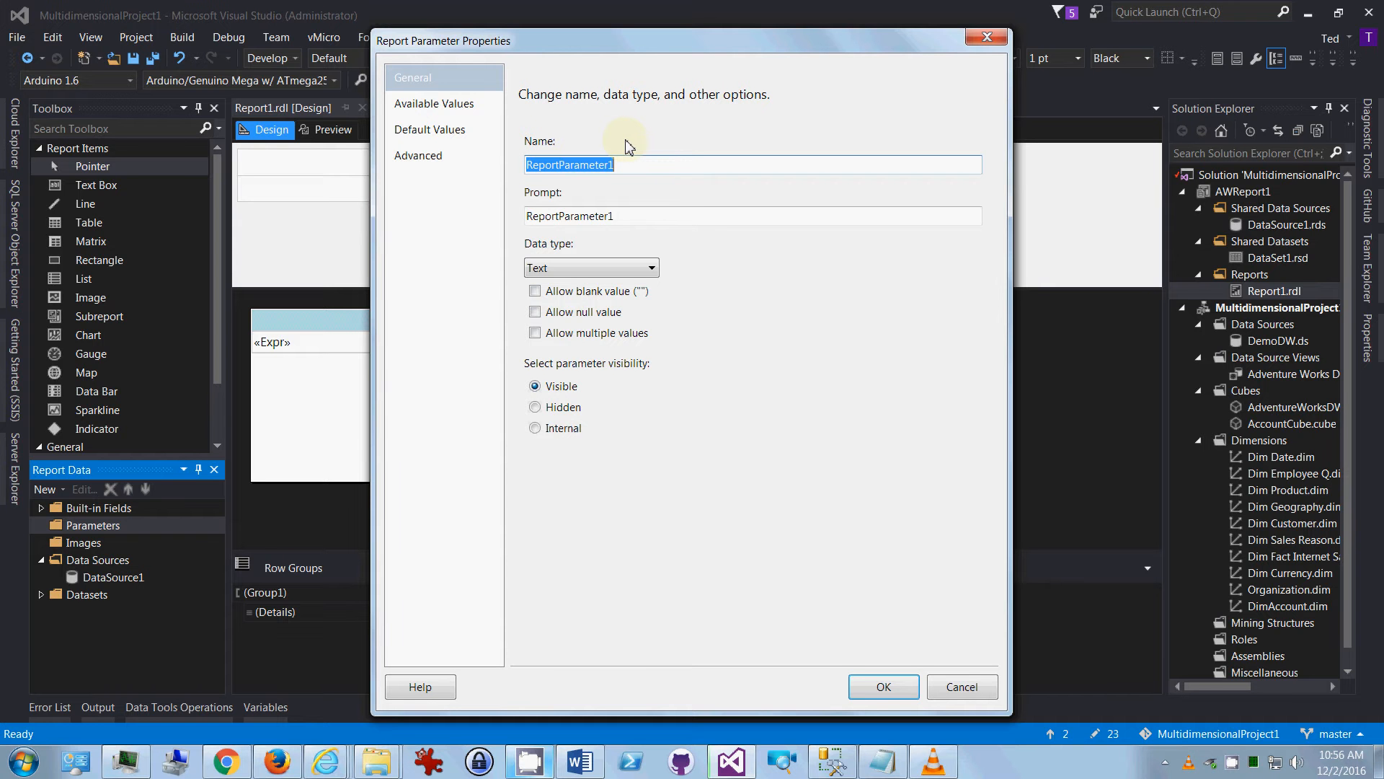
type("se")
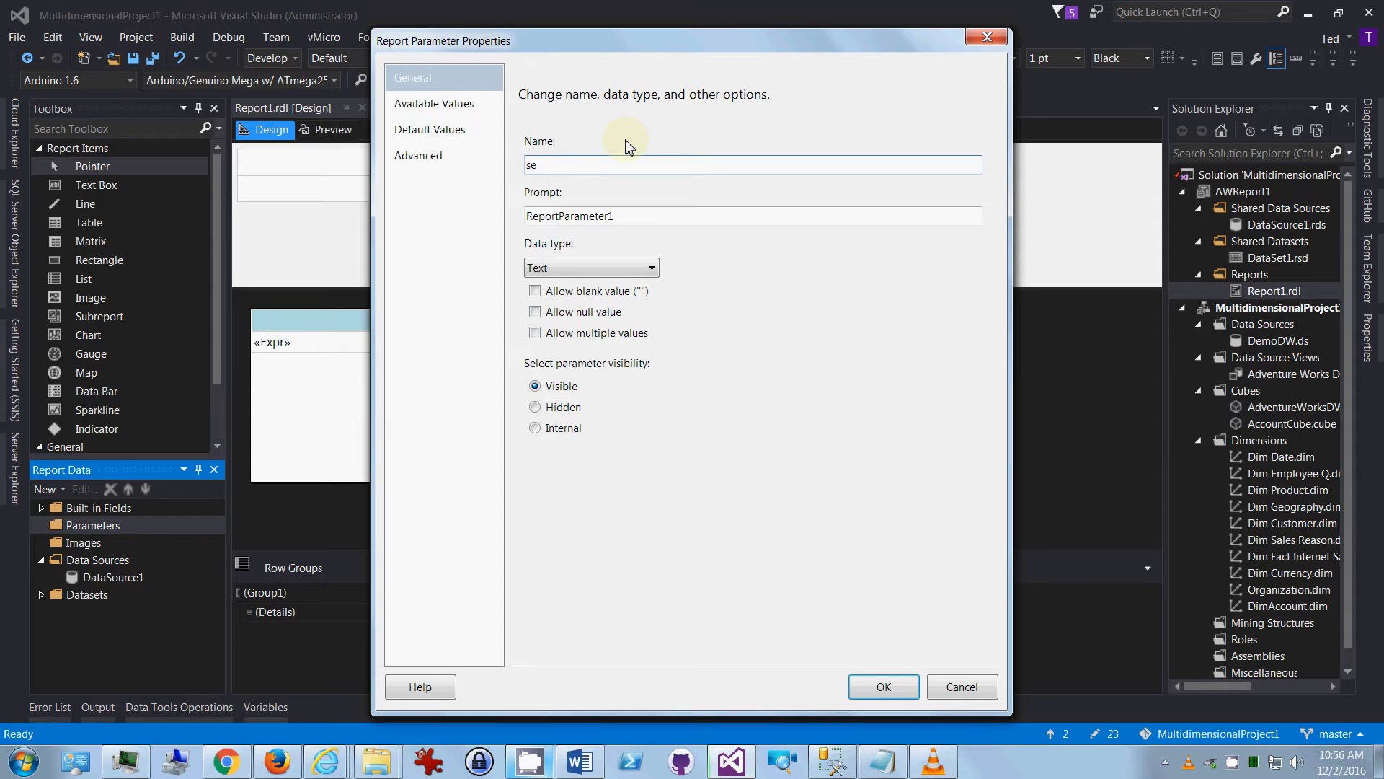
type("tRows")
key("Tab")
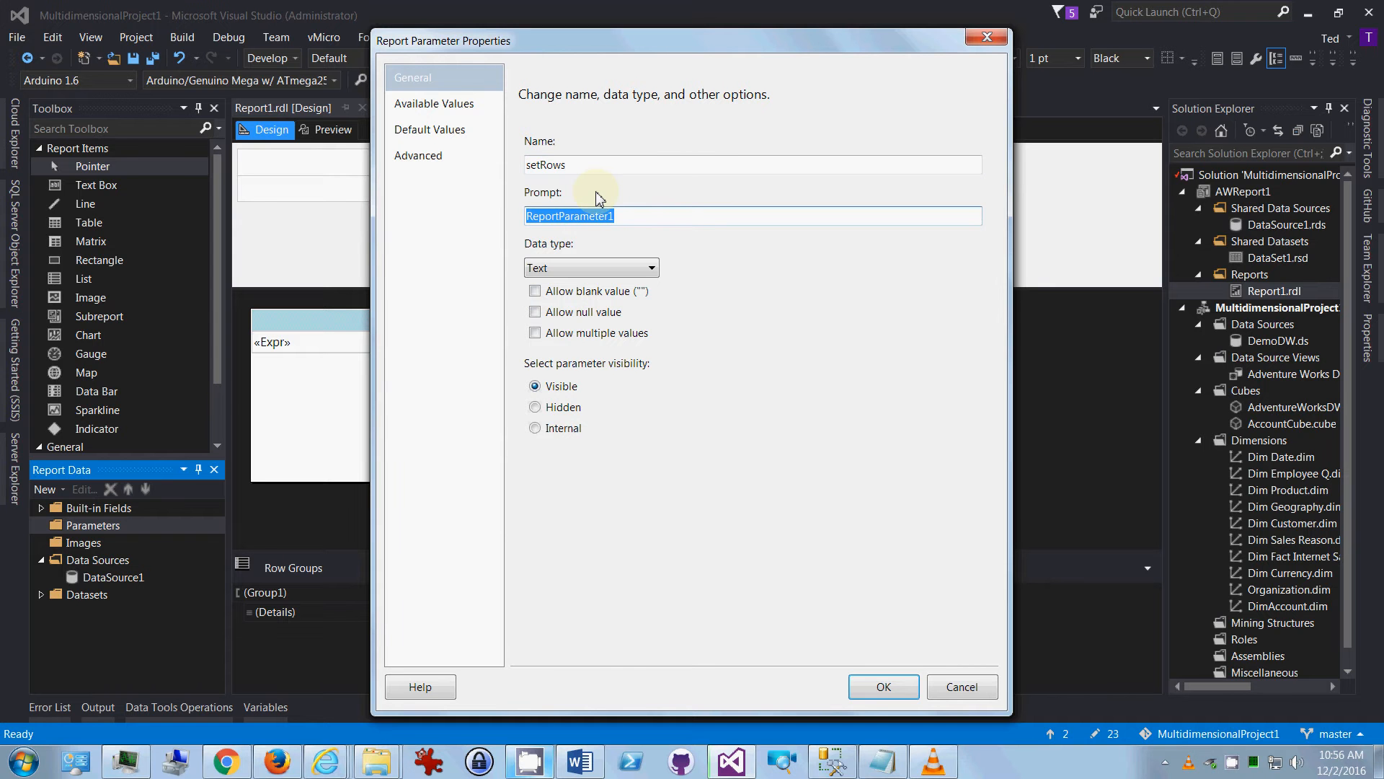
- Set the parameter's prompt to "Set rows per page (max 40):"
type("Set rows per page:")
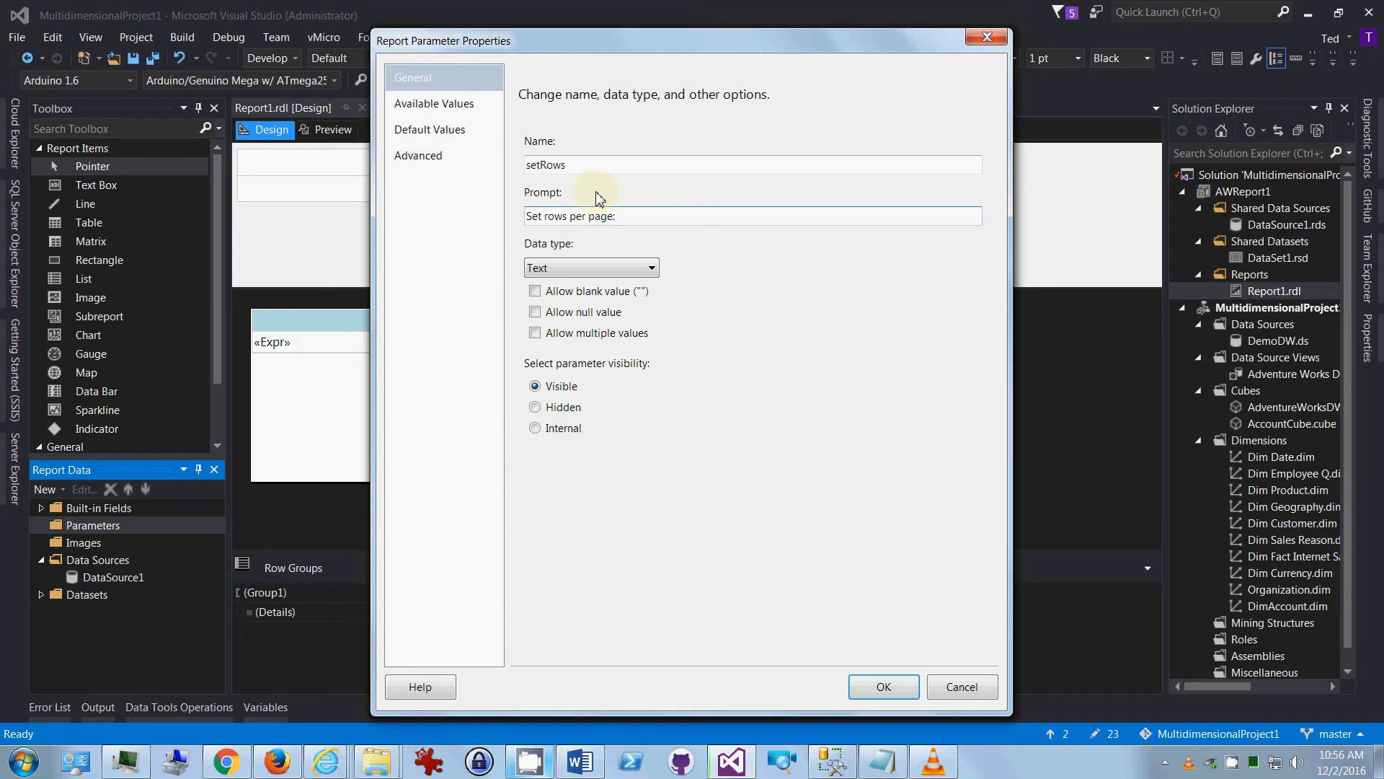
key("BackSpace")
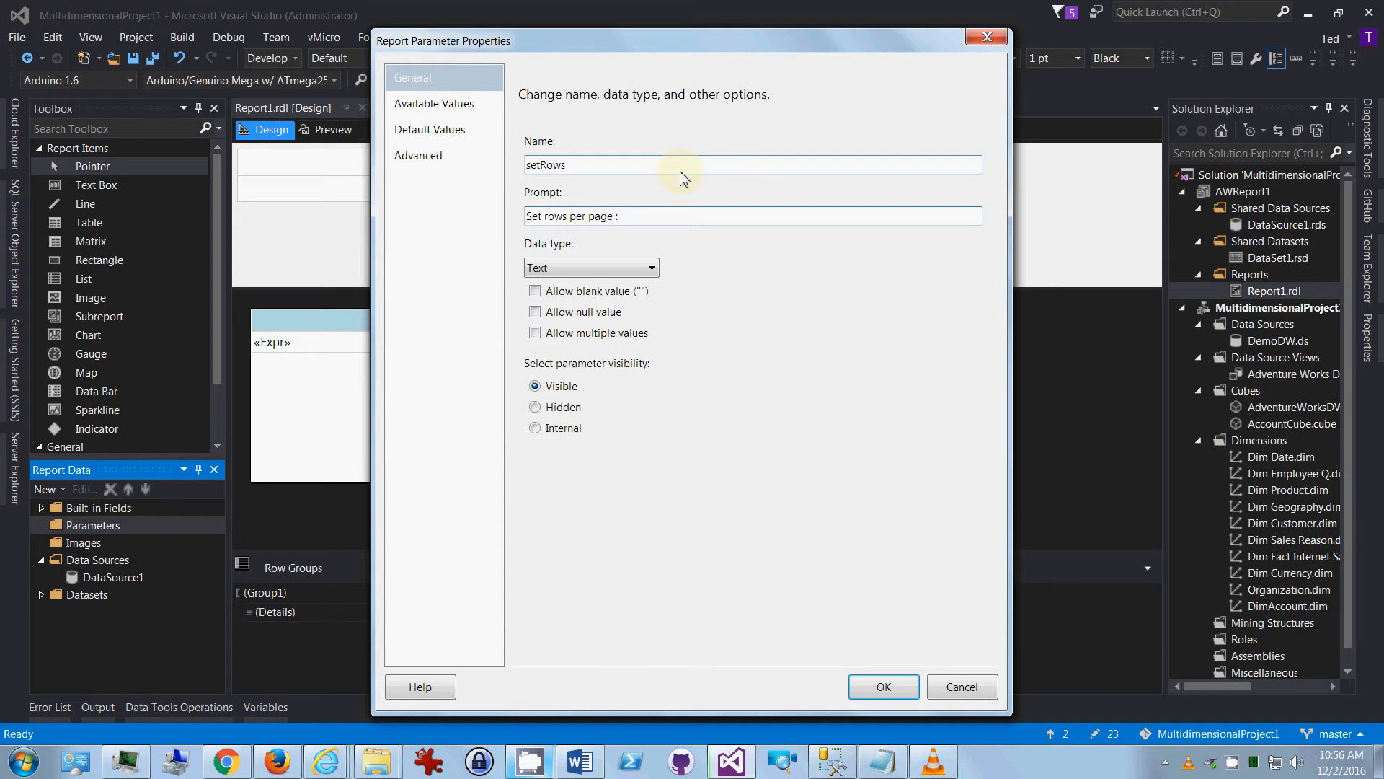
type("(max 40)")
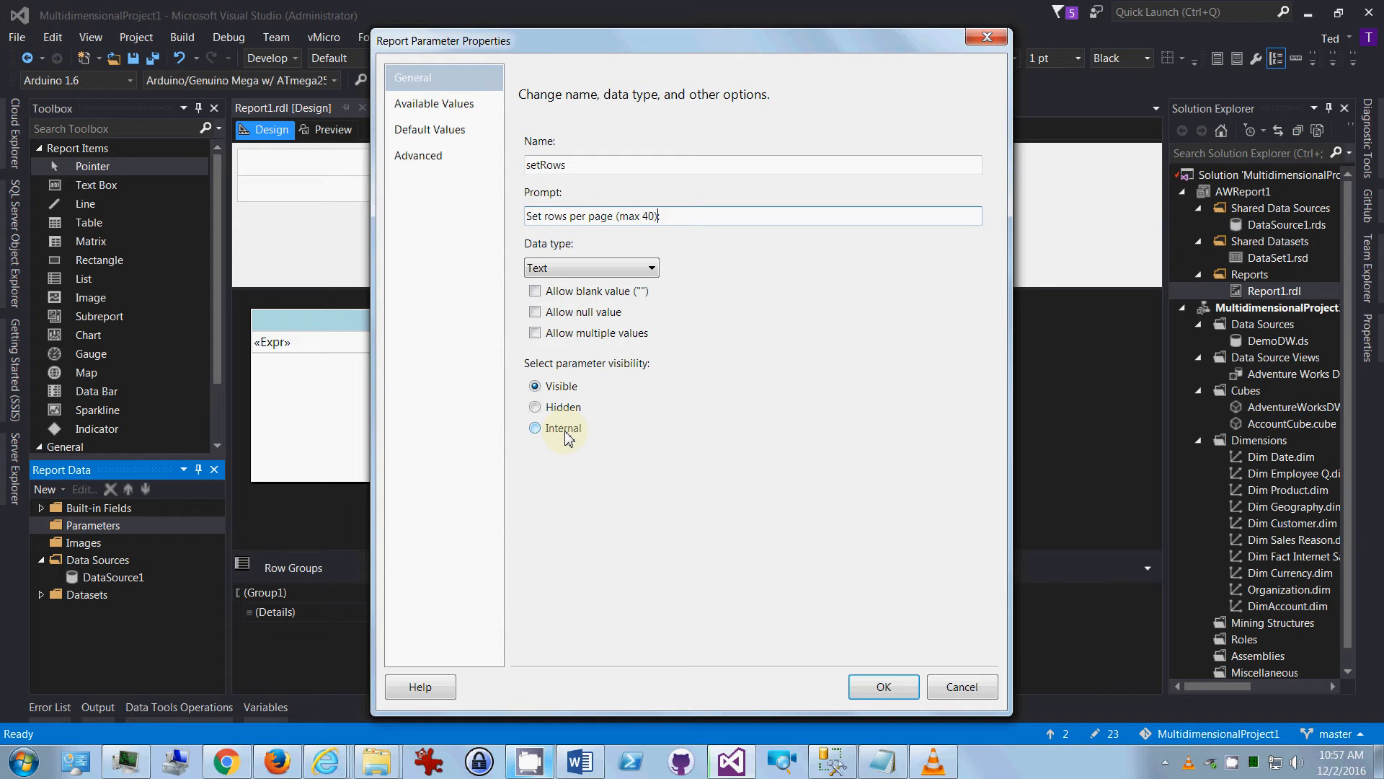
- Specify a default value of 15 for the setRows parameter and save the parameter
left_click(478, 108)
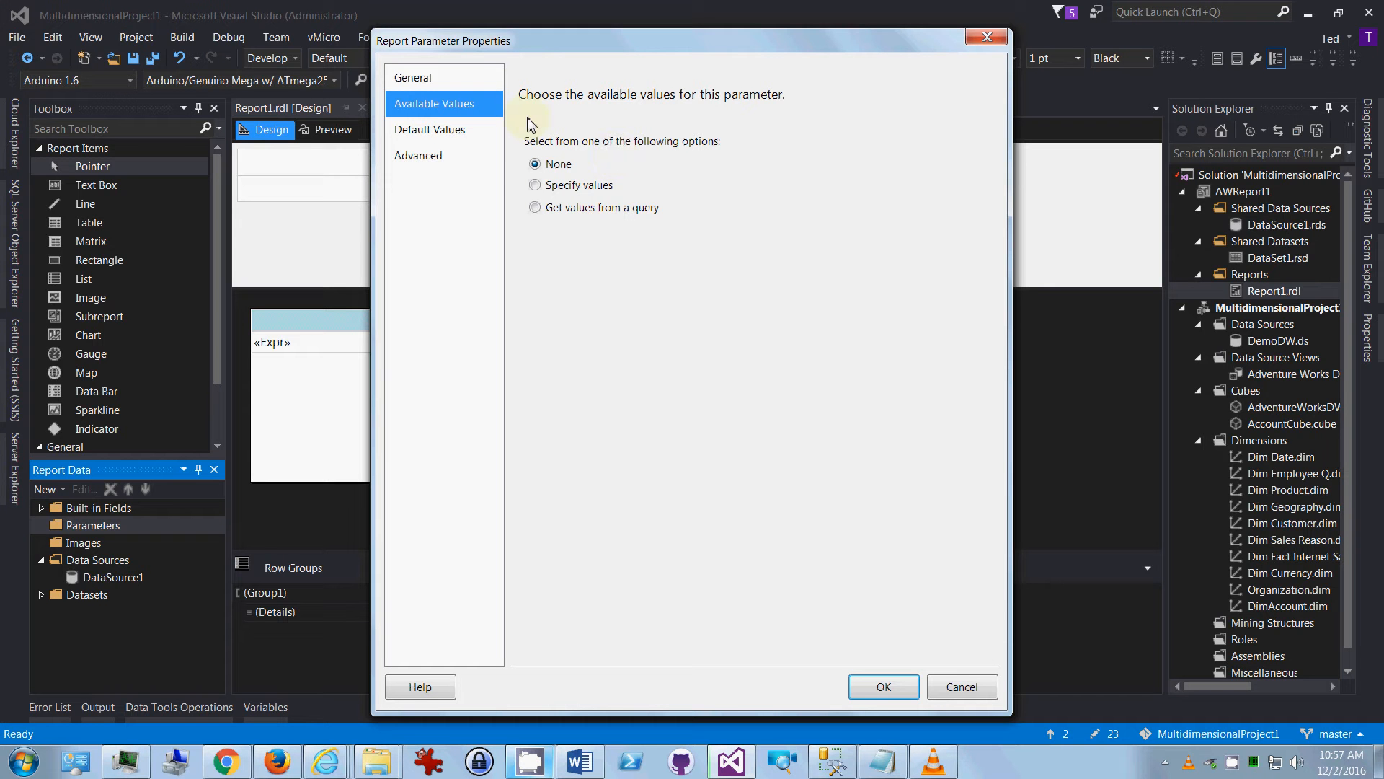
left_click(429, 131)
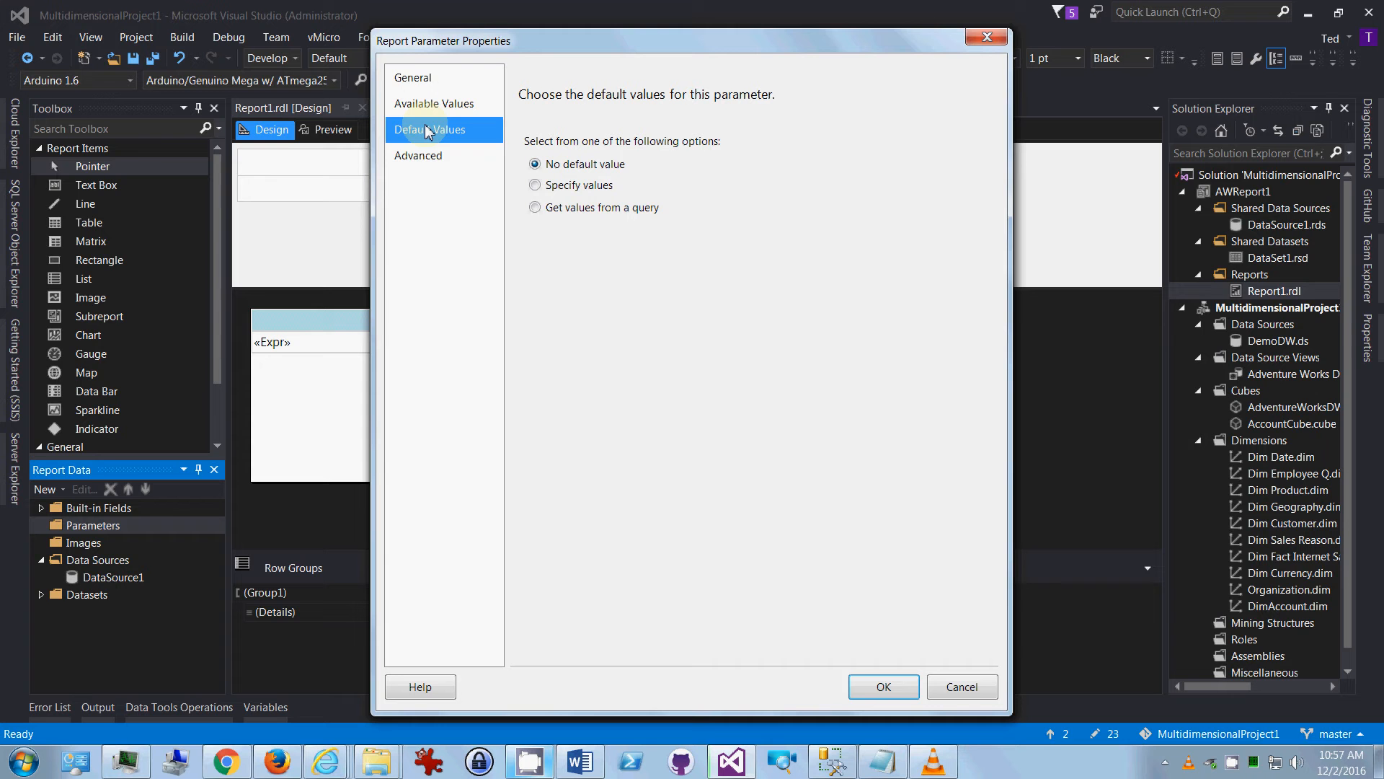
left_click(536, 186)
left_click(541, 257)
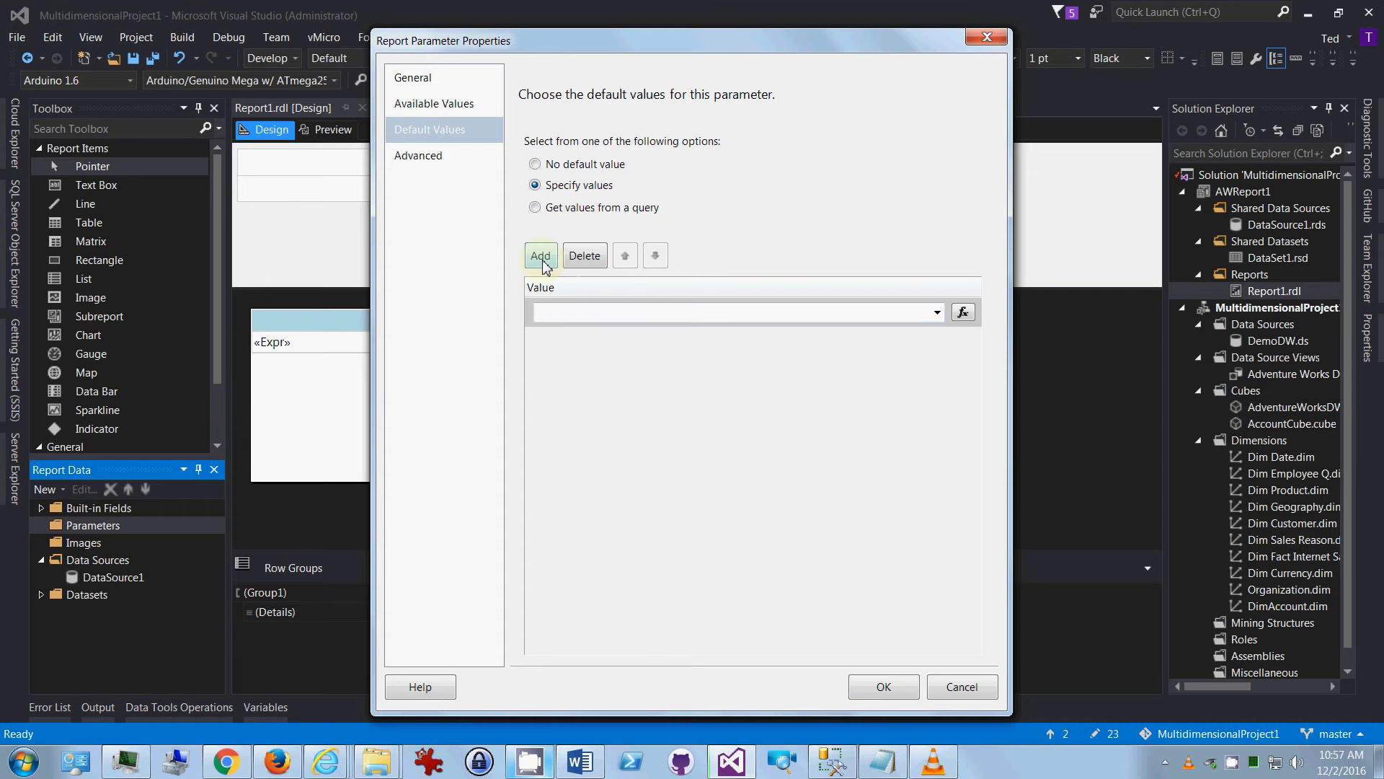
left_click(576, 309)
type("1")
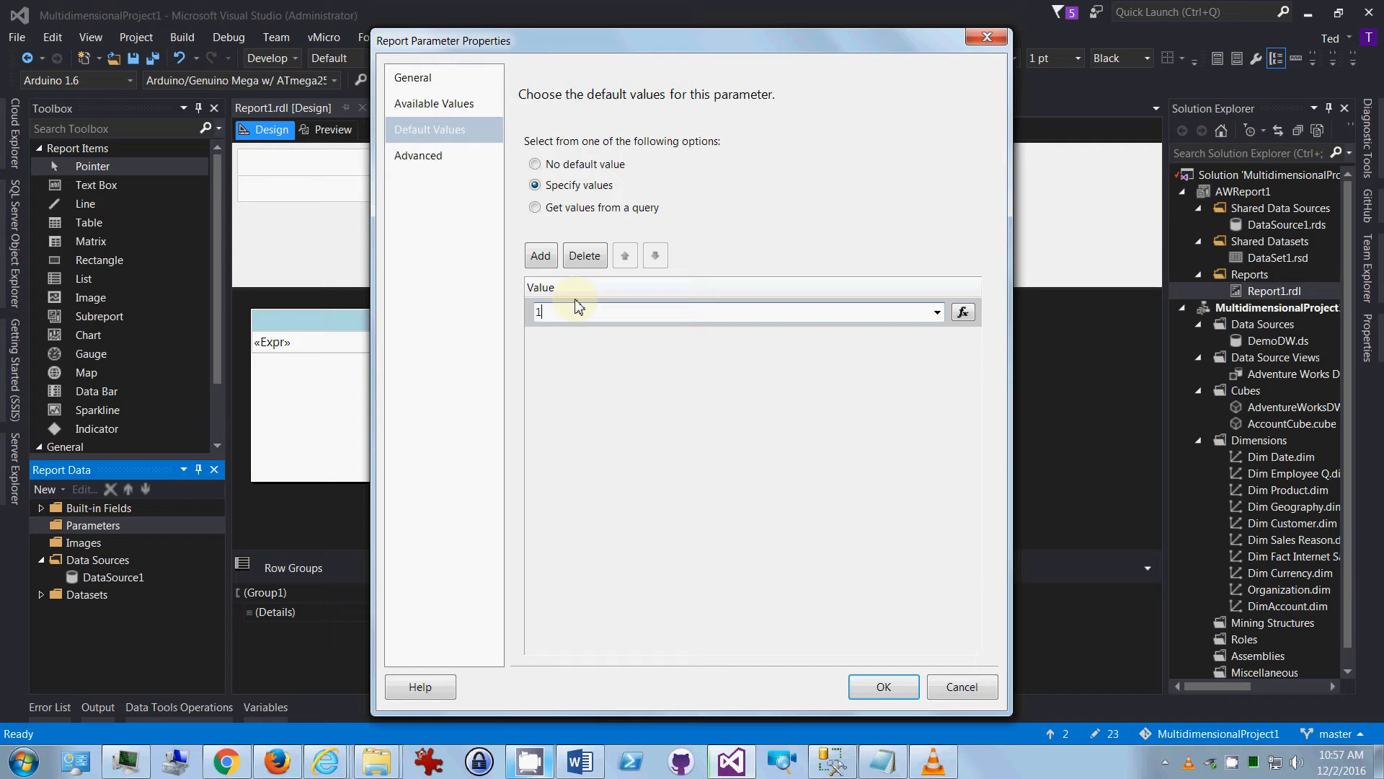
type("5")
left_click(435, 158)
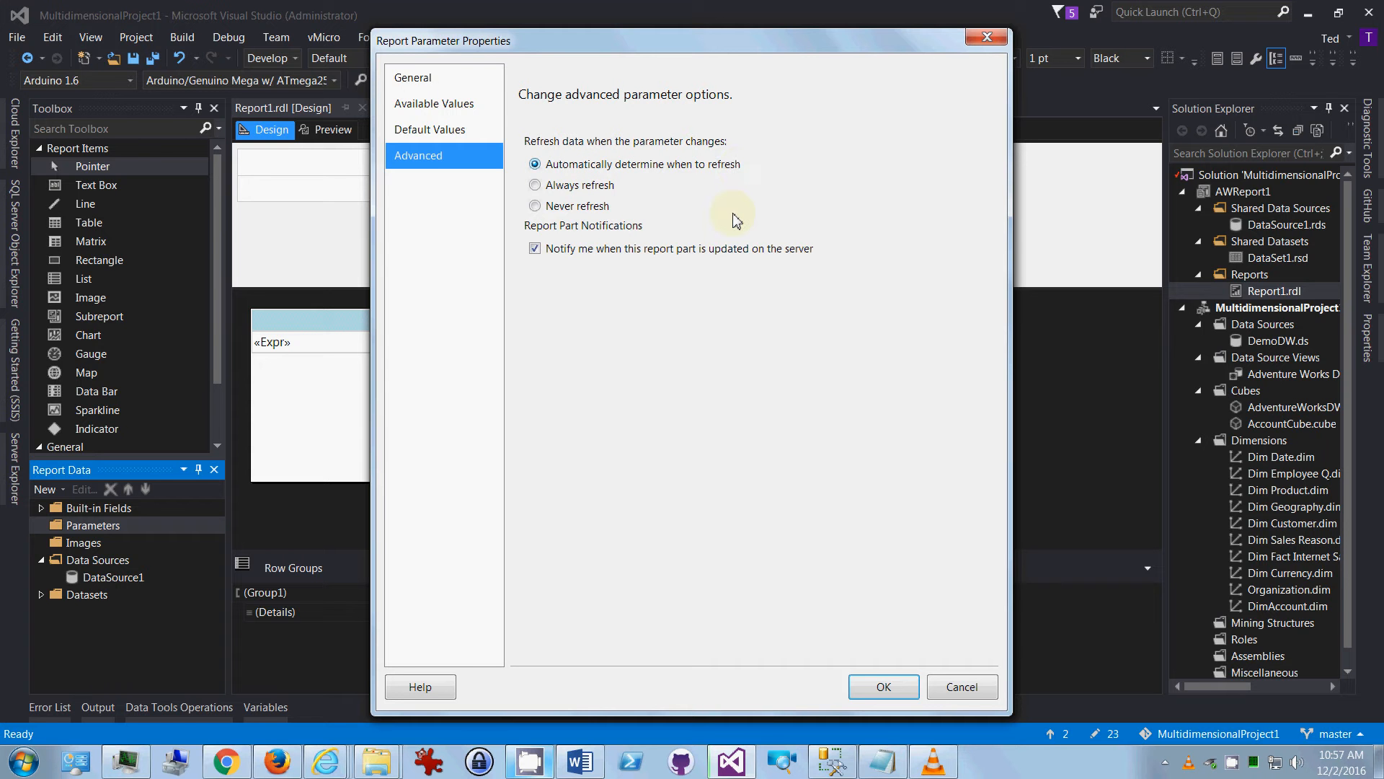
left_click(898, 693)
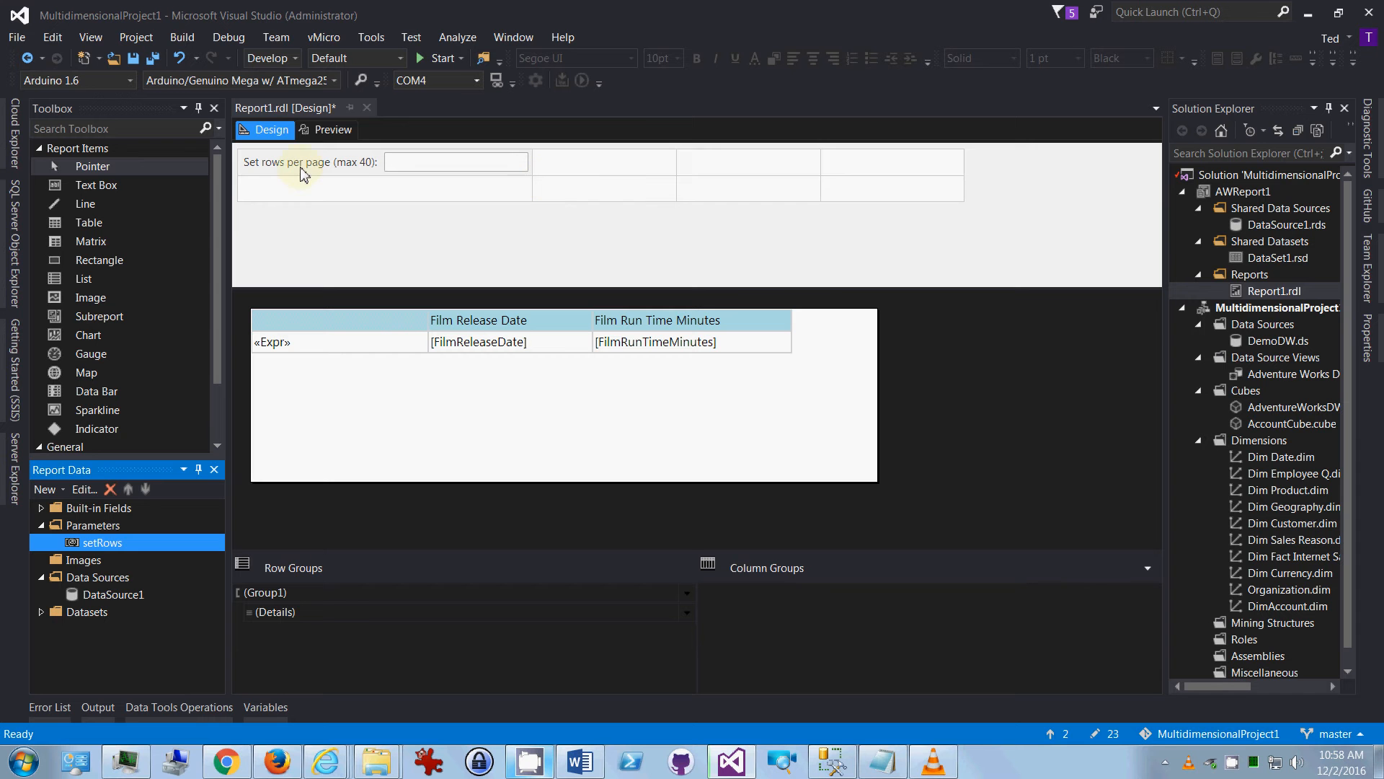
left_click(360, 168)
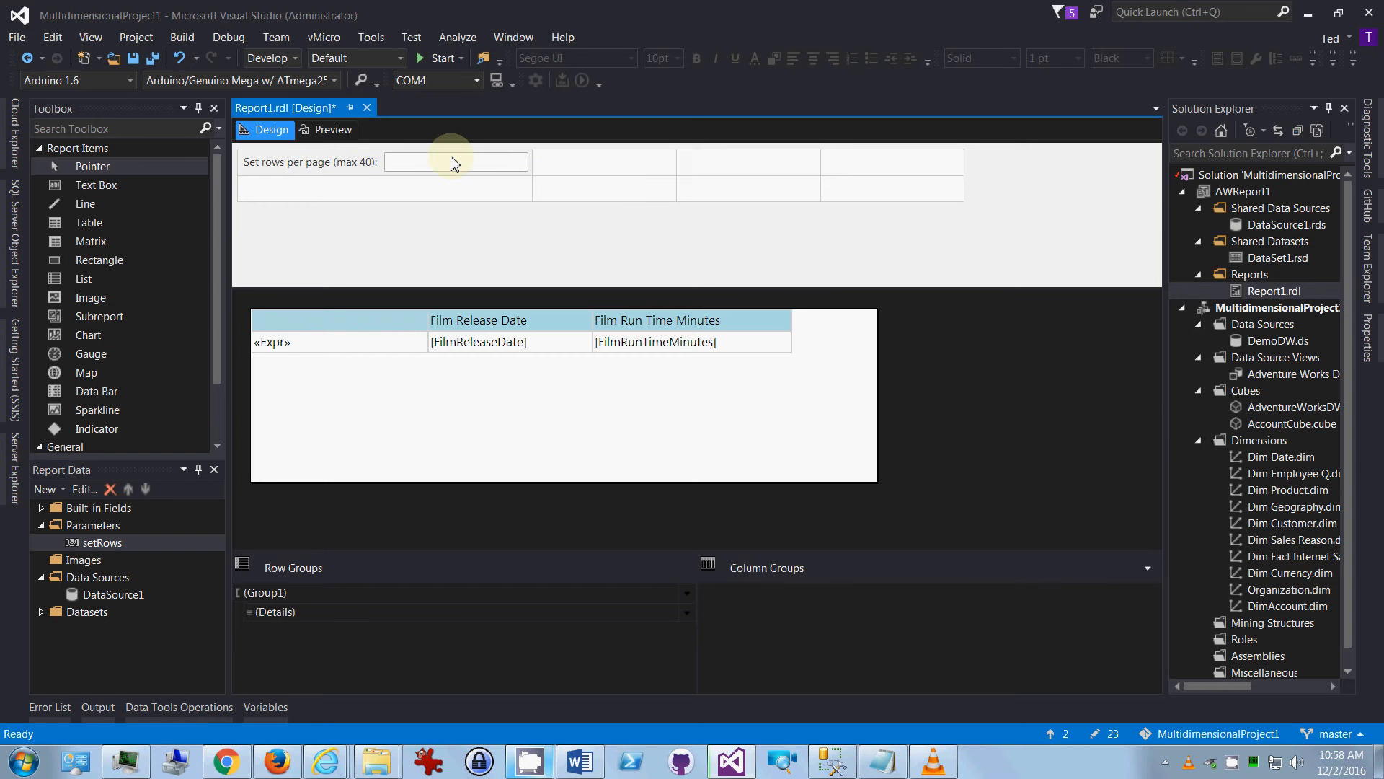
left_click(572, 173)
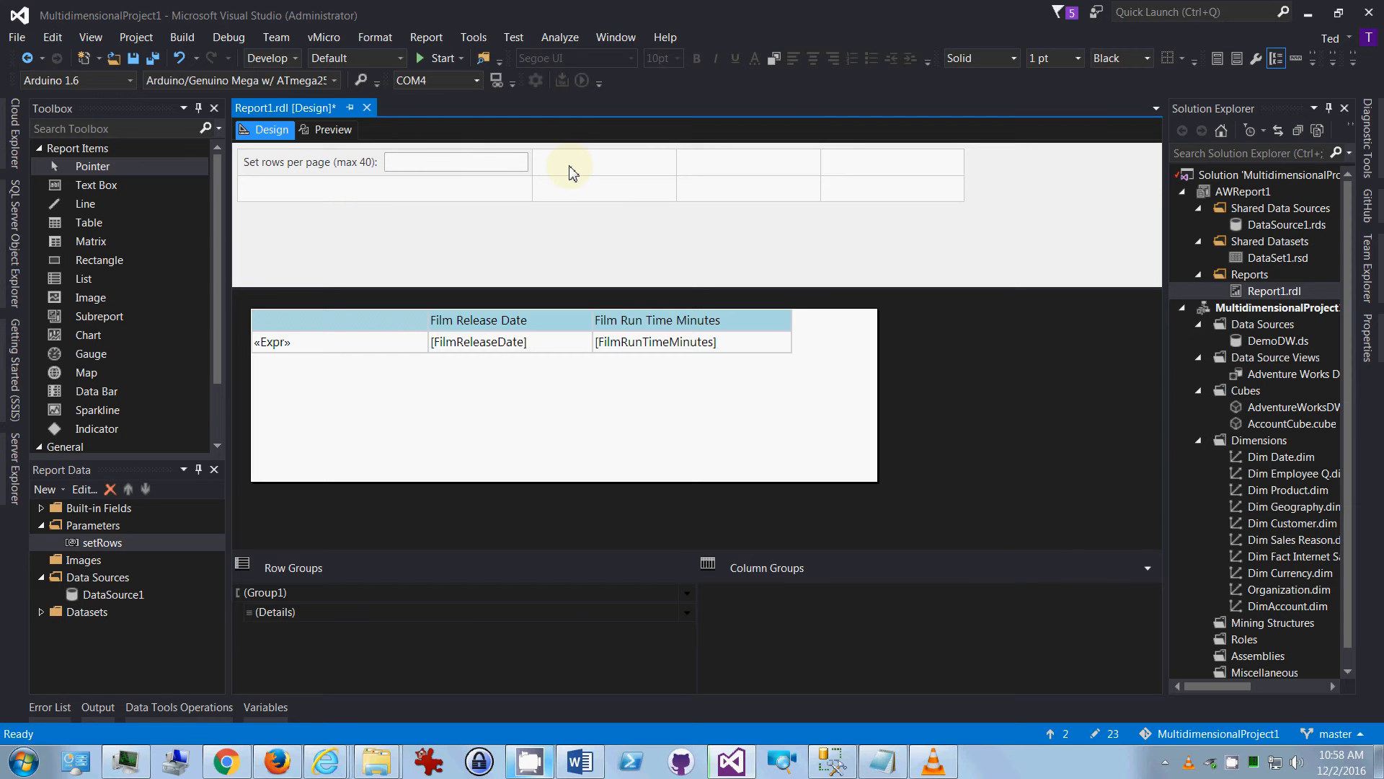
right_click(572, 173)
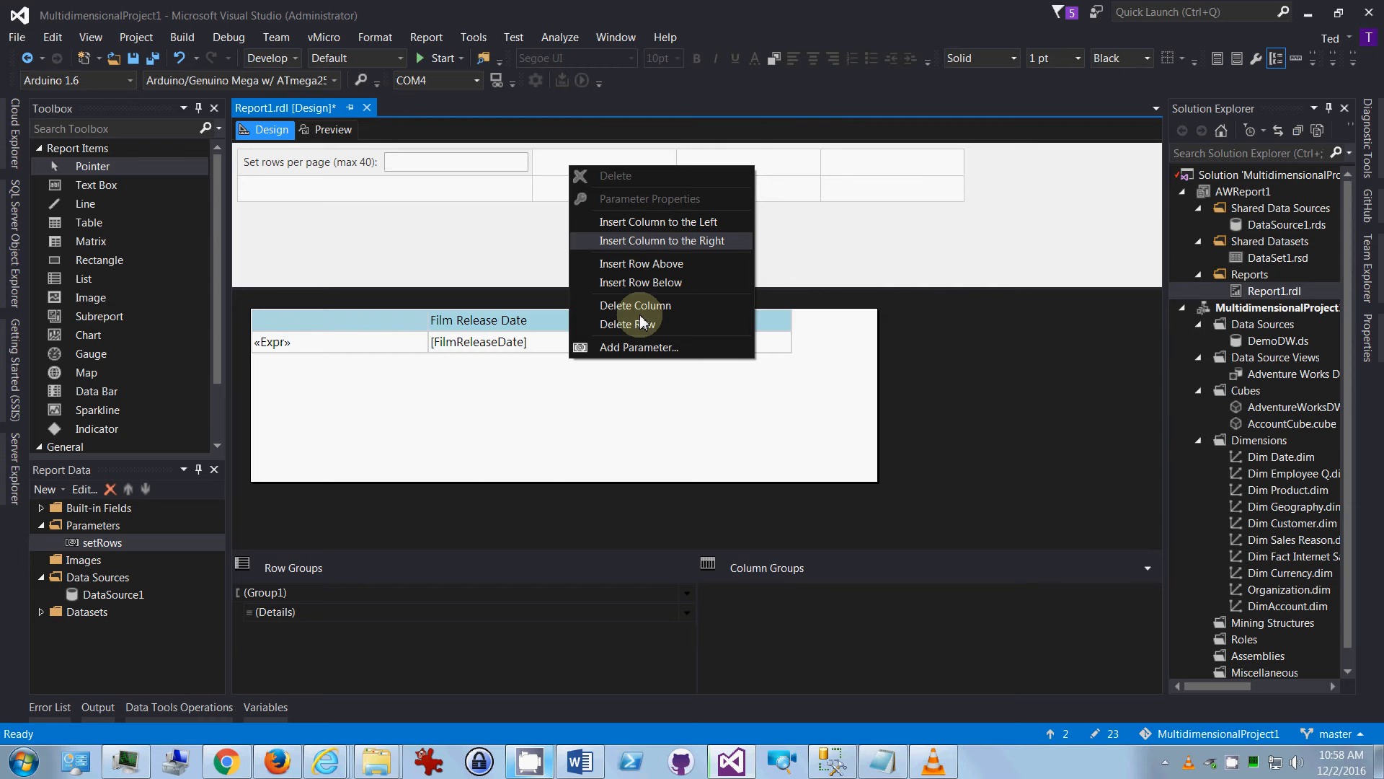
left_click(1027, 196)
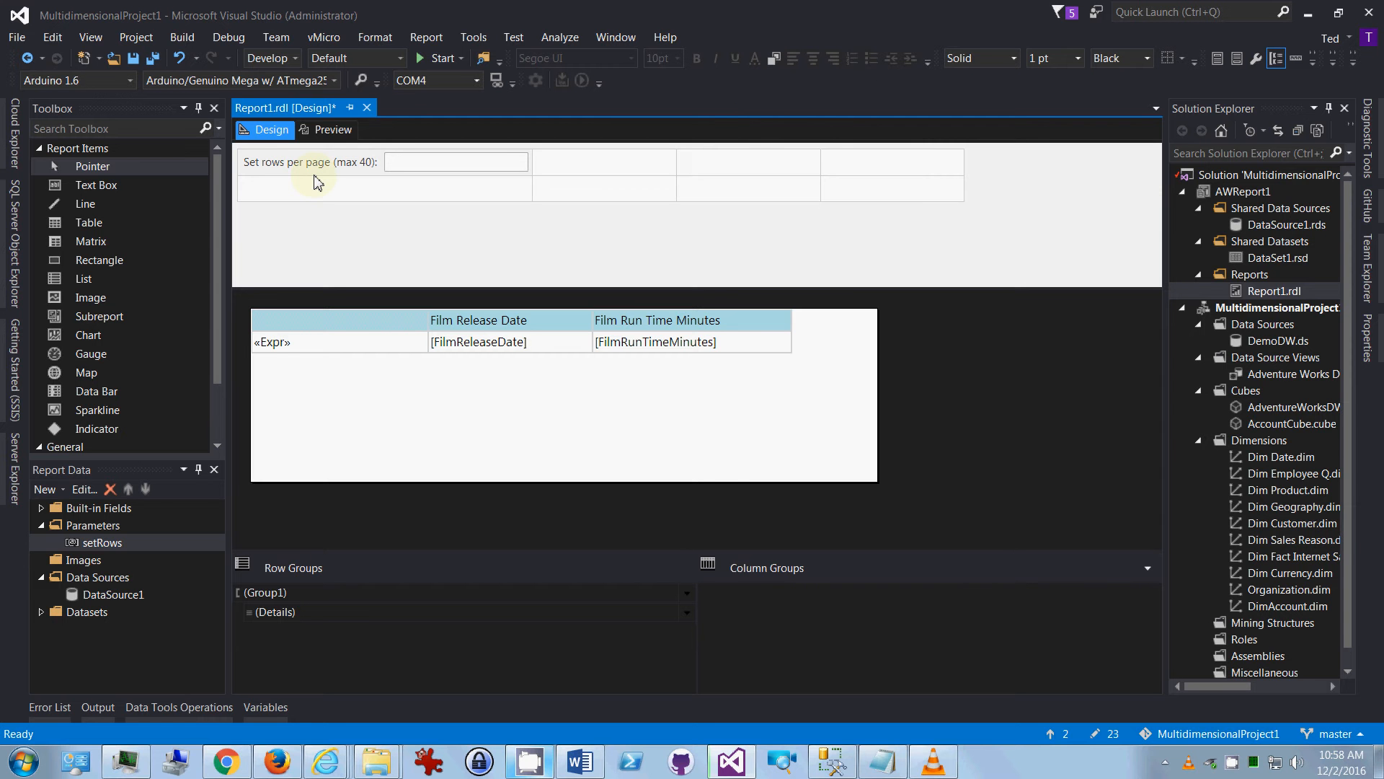
- Try a light blue background colour on the report body and undo it
left_click(775, 60)
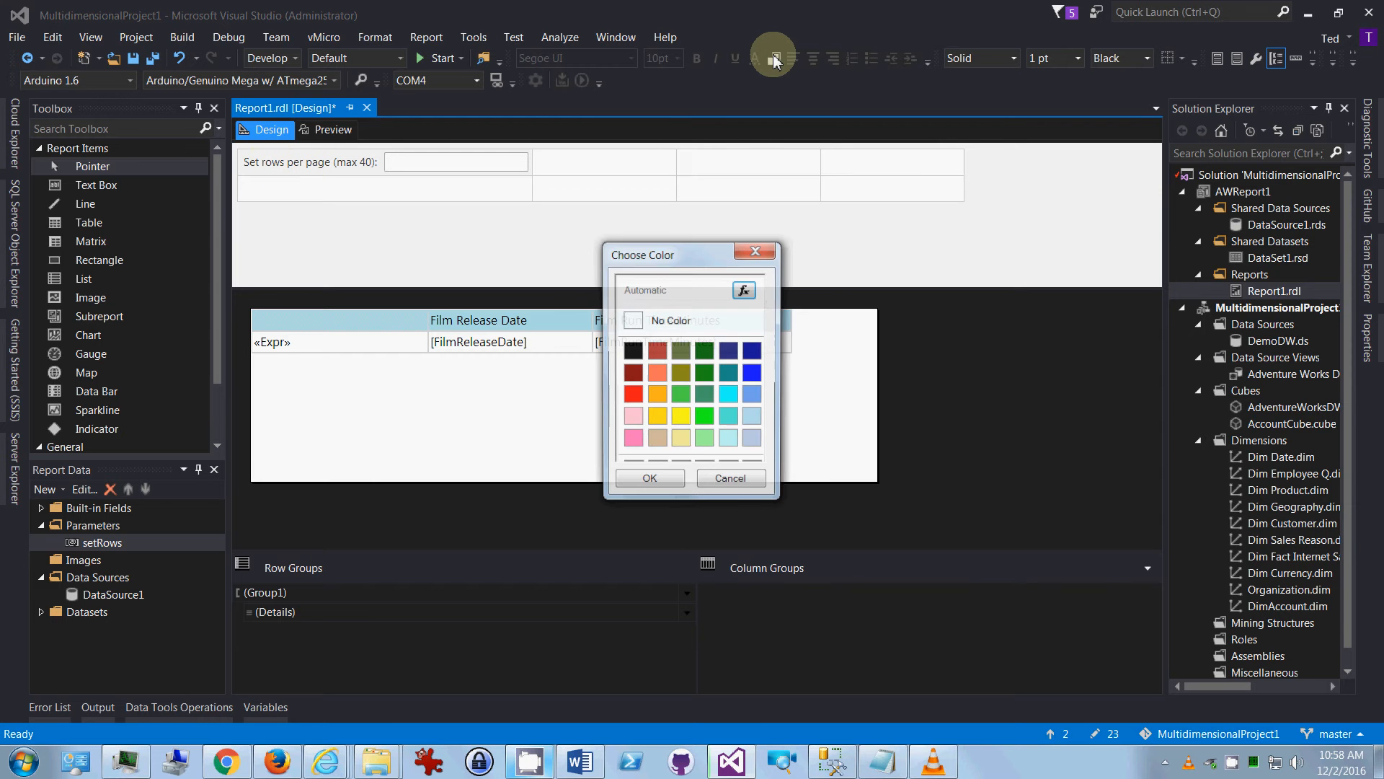
left_click(752, 418)
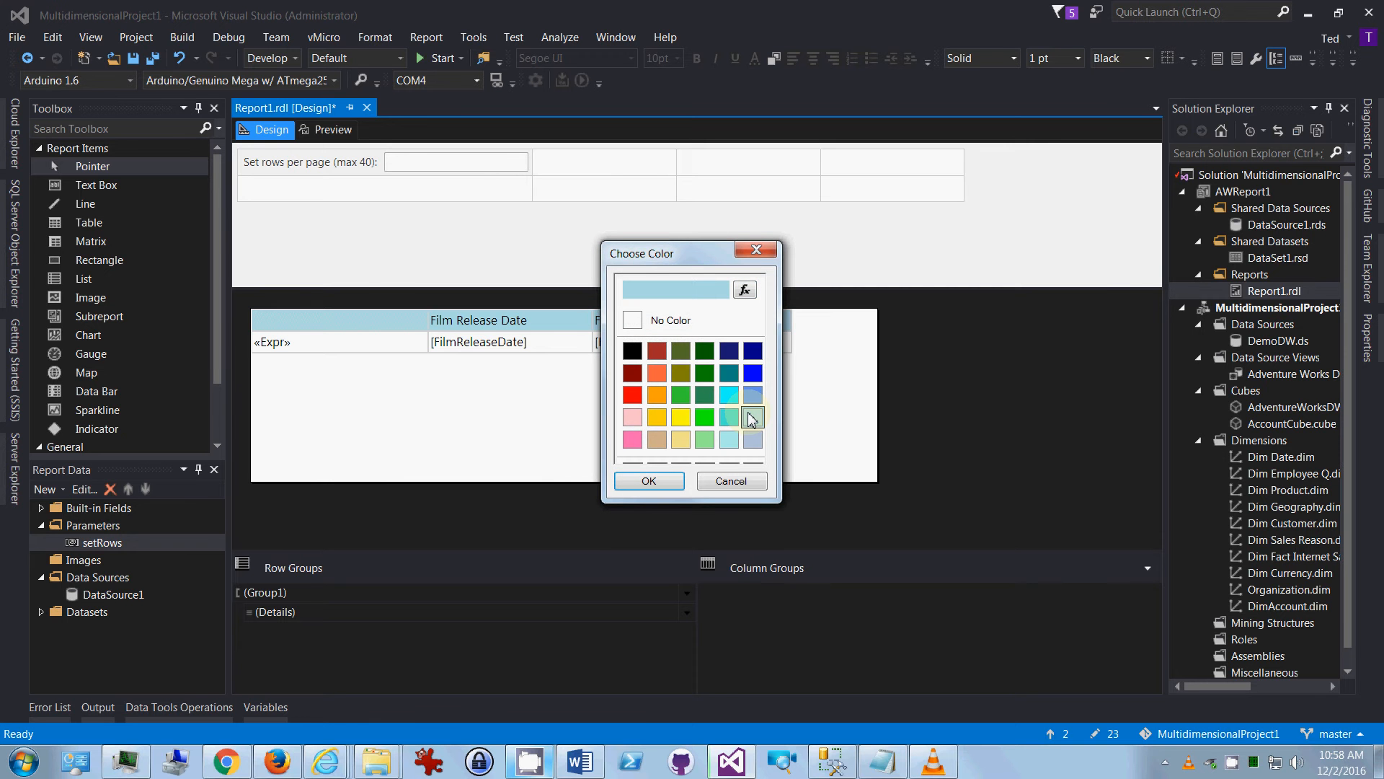
left_click(644, 483)
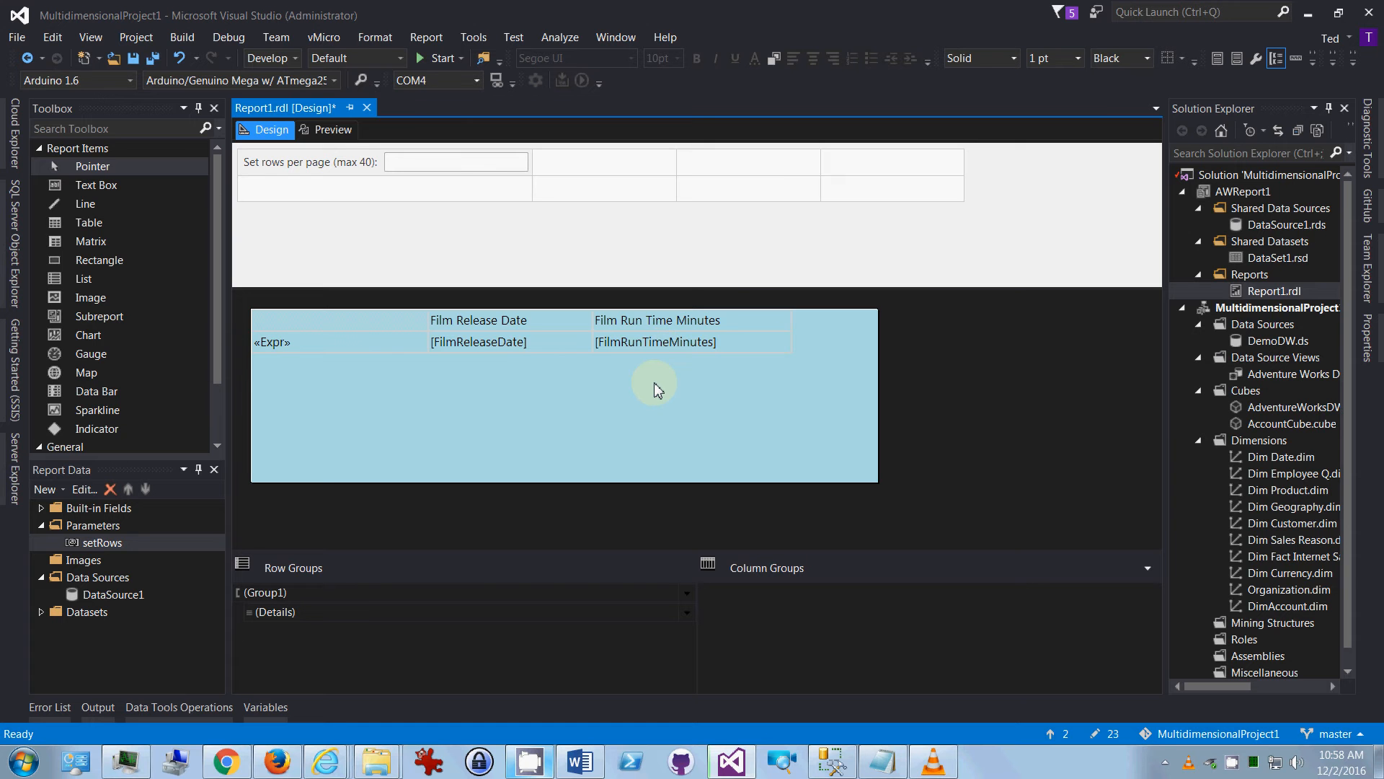
key("ctrl+z")
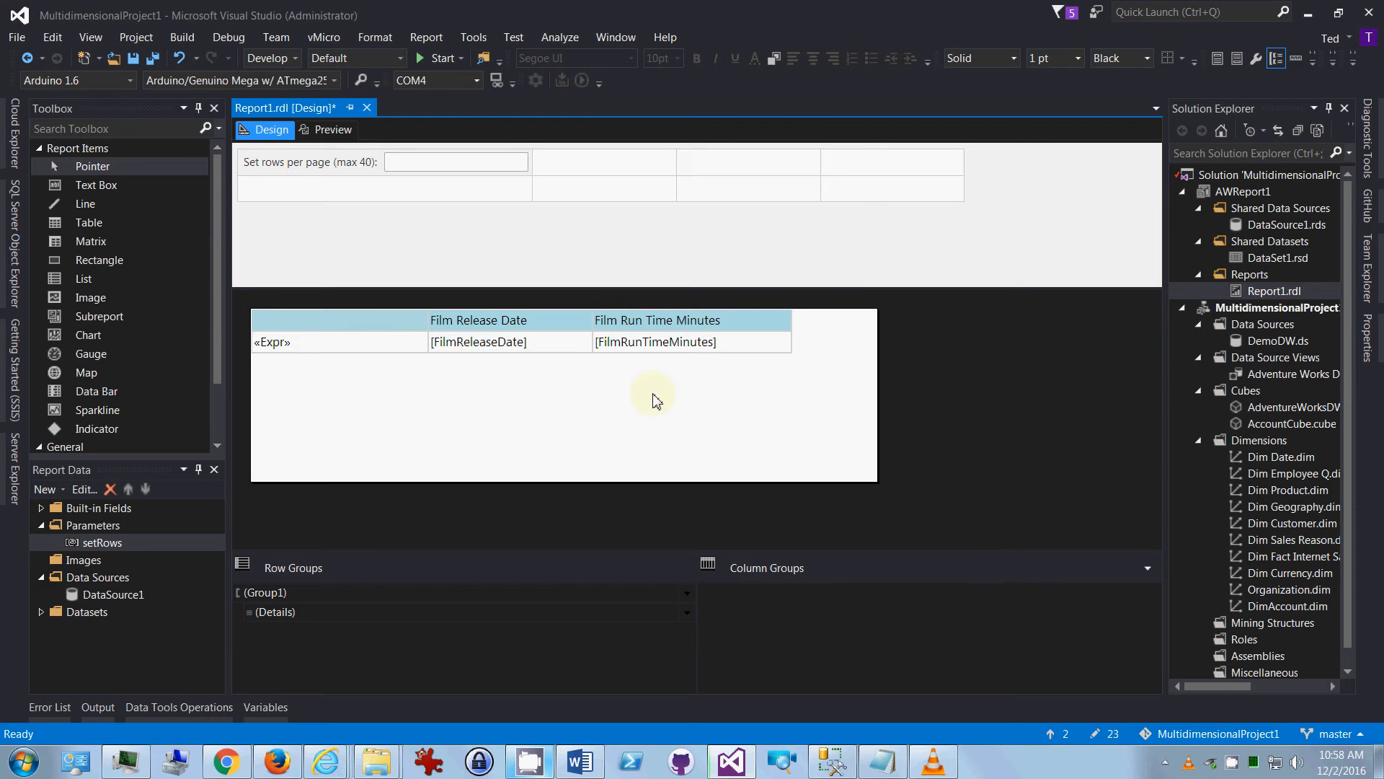
right_click(317, 166)
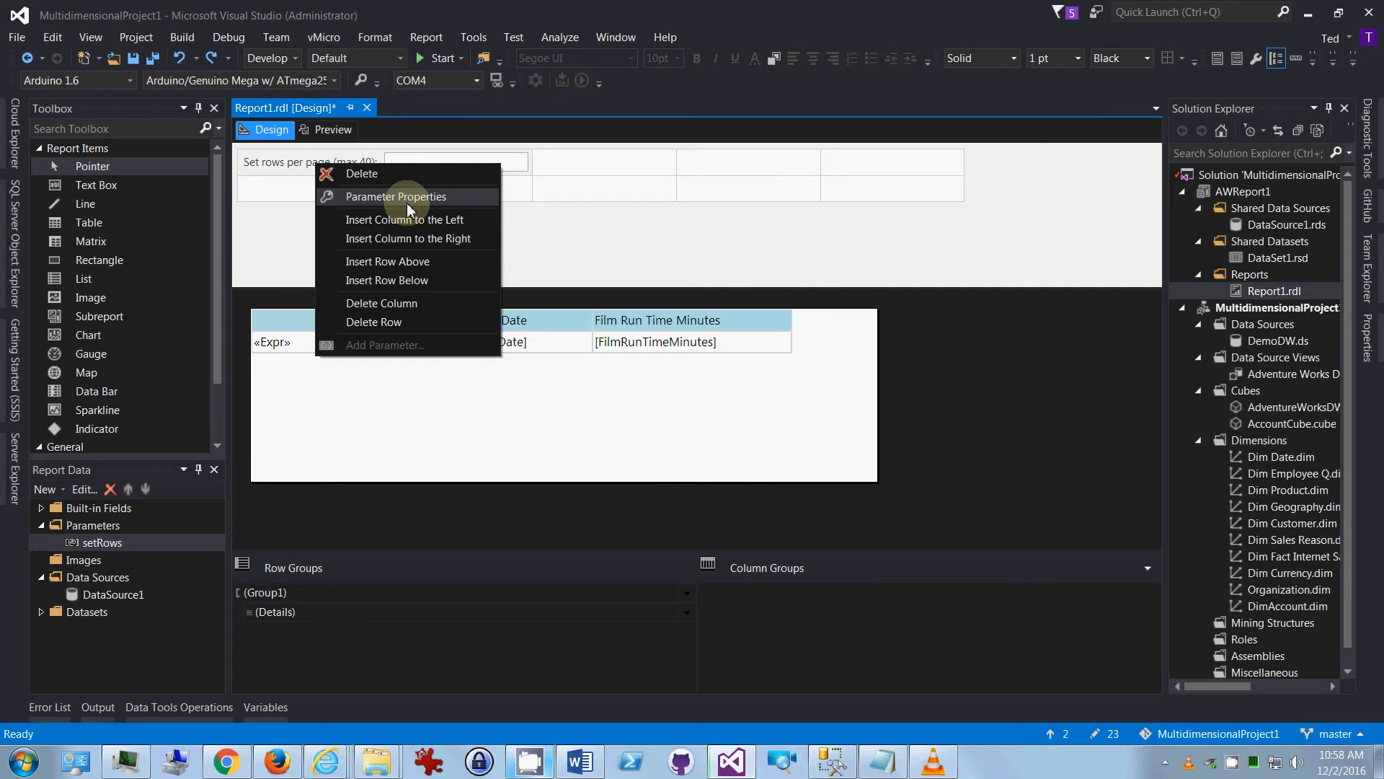
left_click(577, 222)
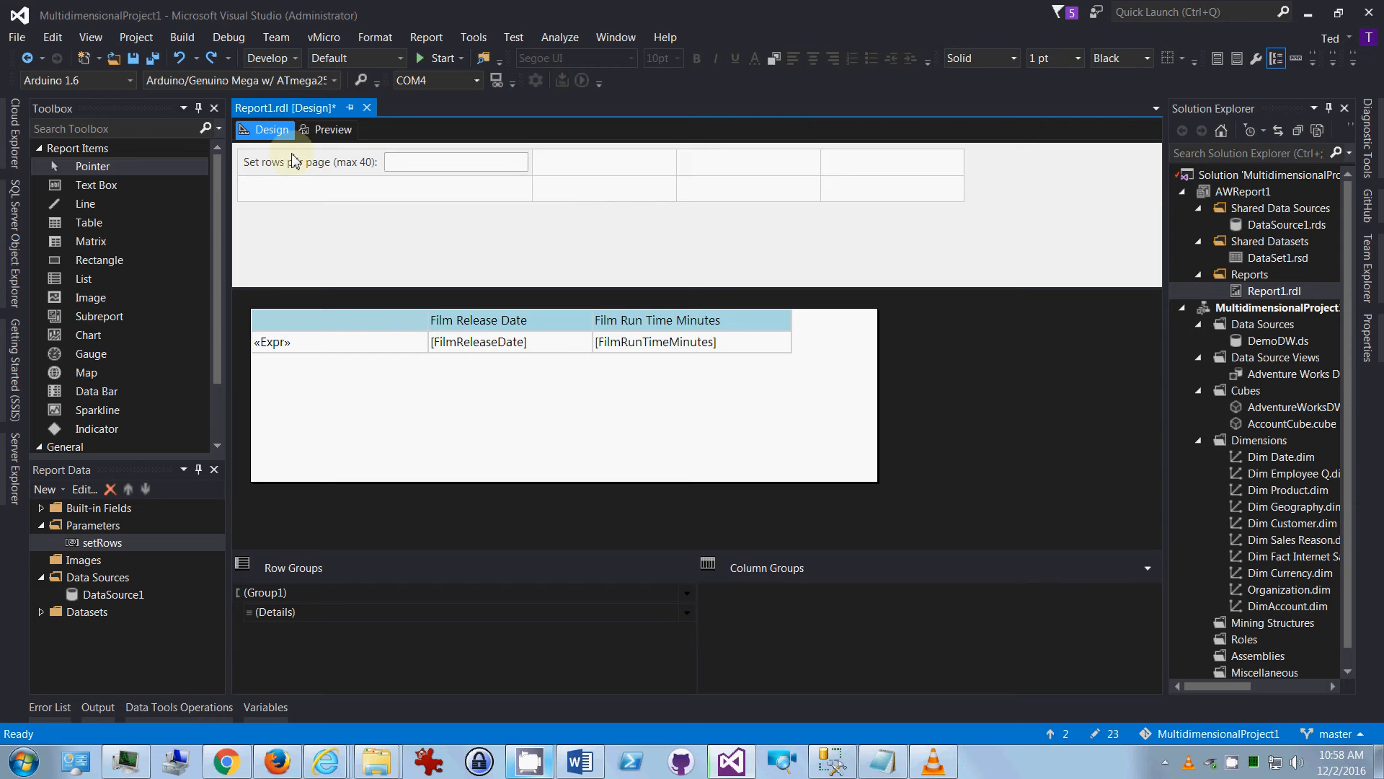
- Preview the report and run it with 22 rows per page
left_click(329, 141)
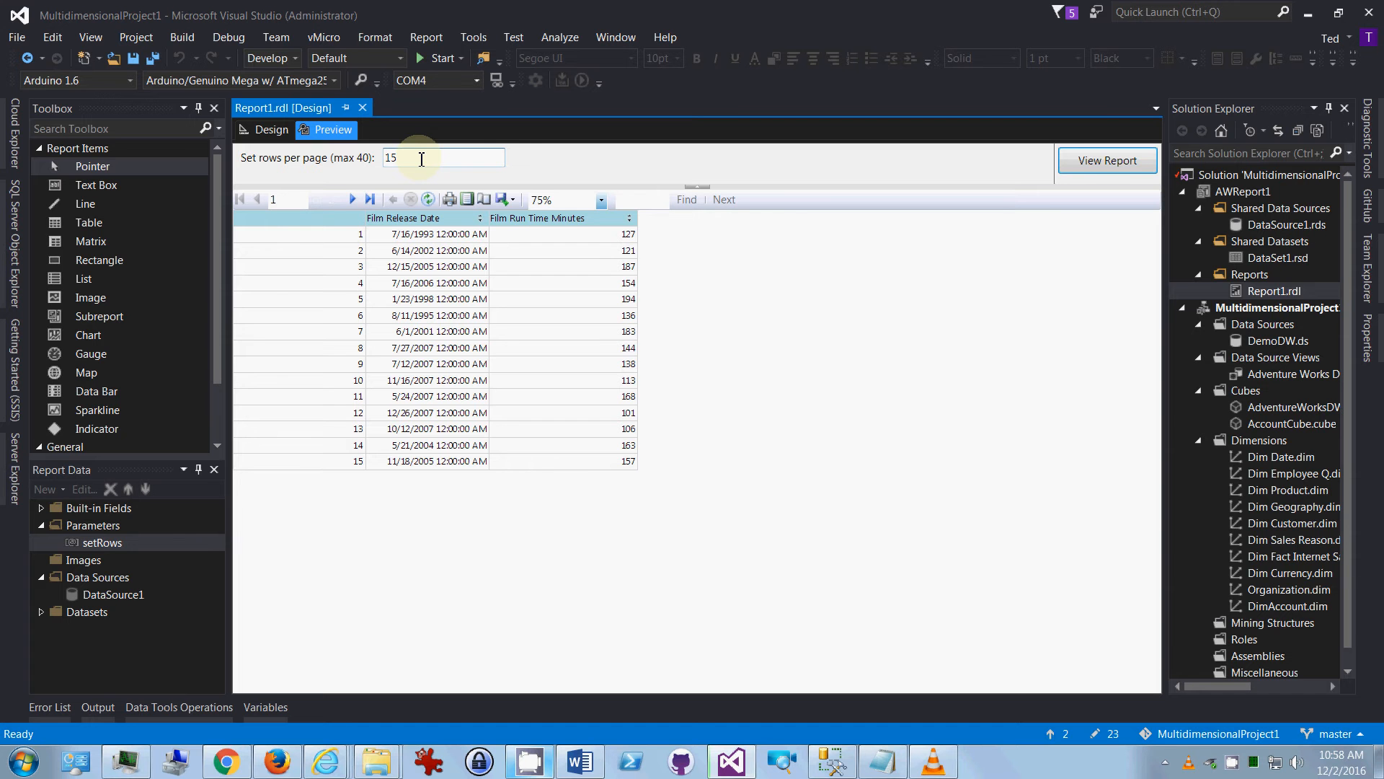
double_click(422, 159)
type("22")
left_click(1099, 168)
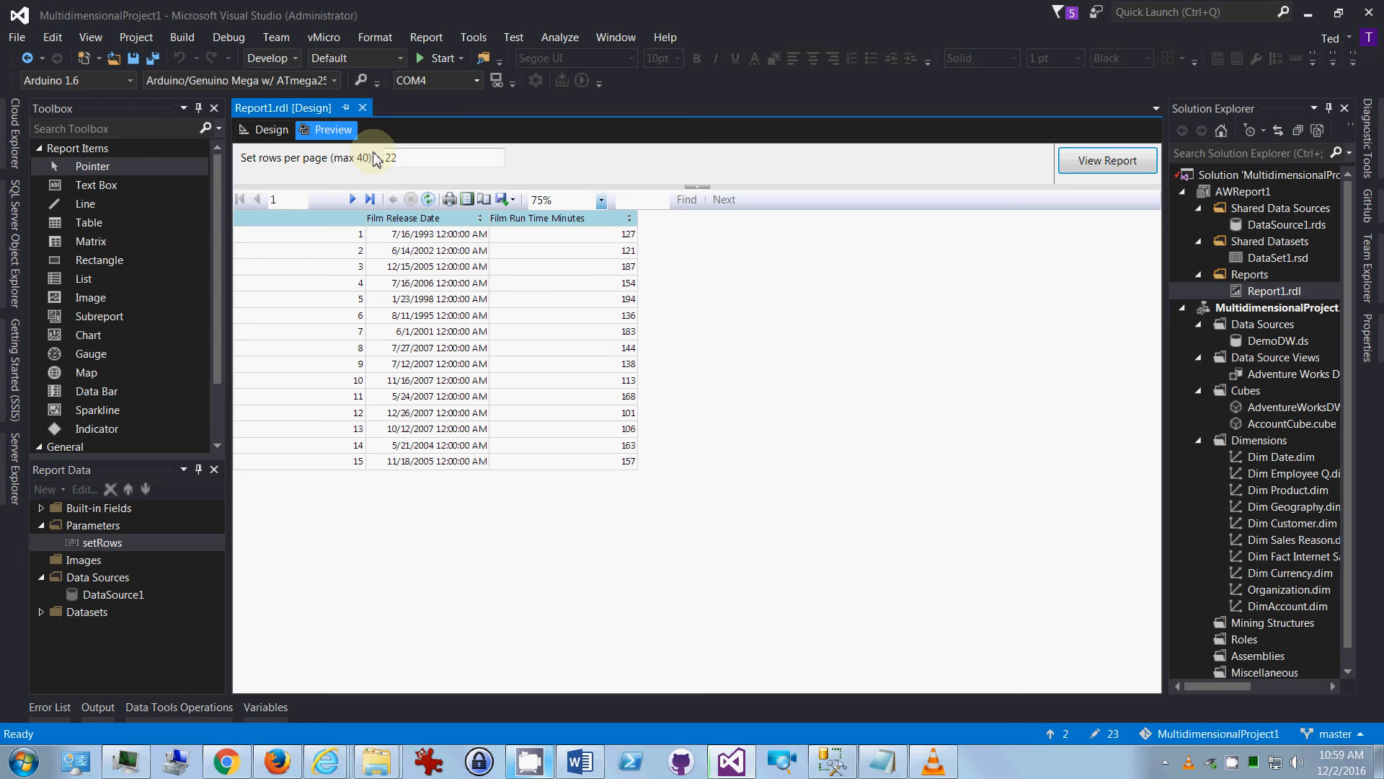
- Close and reopen Report1.rdl, then preview it again with the default parameter value
left_click(363, 108)
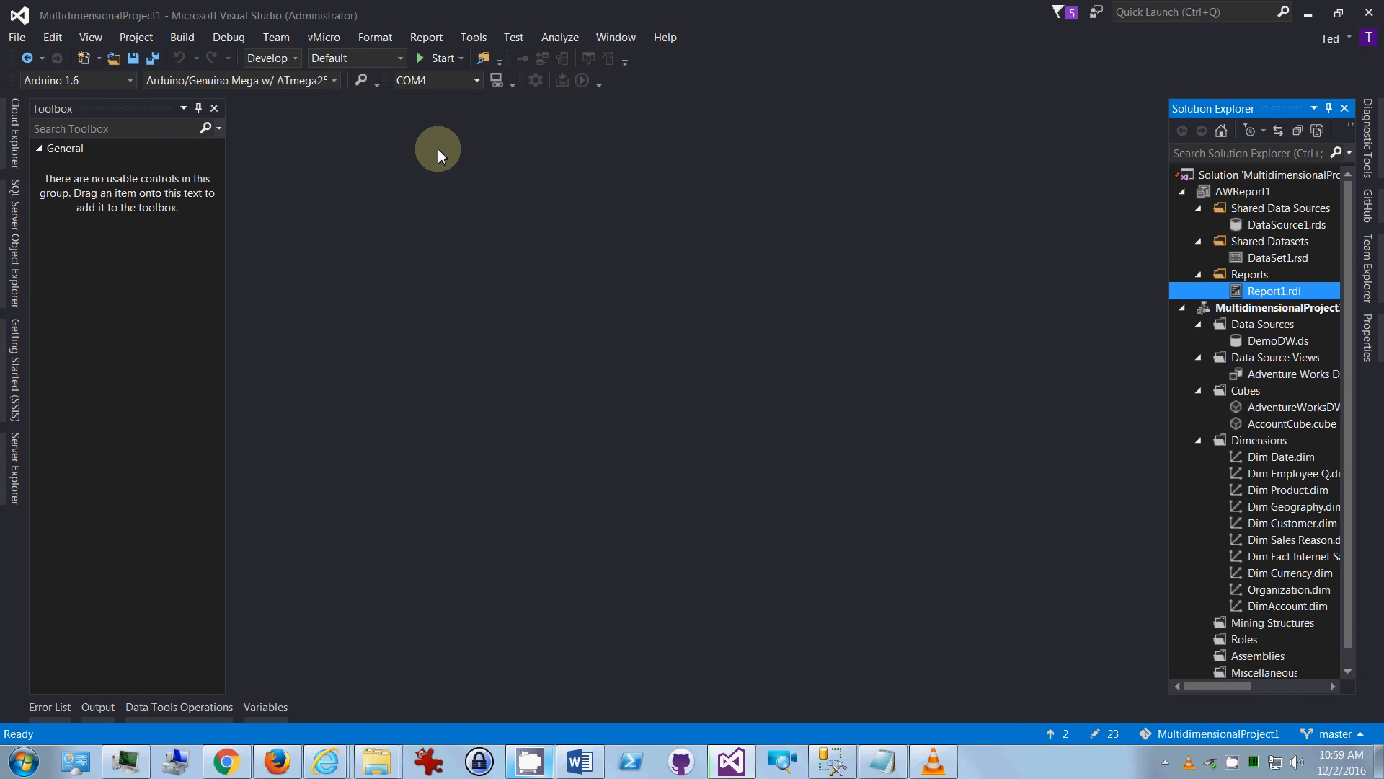
double_click(1291, 291)
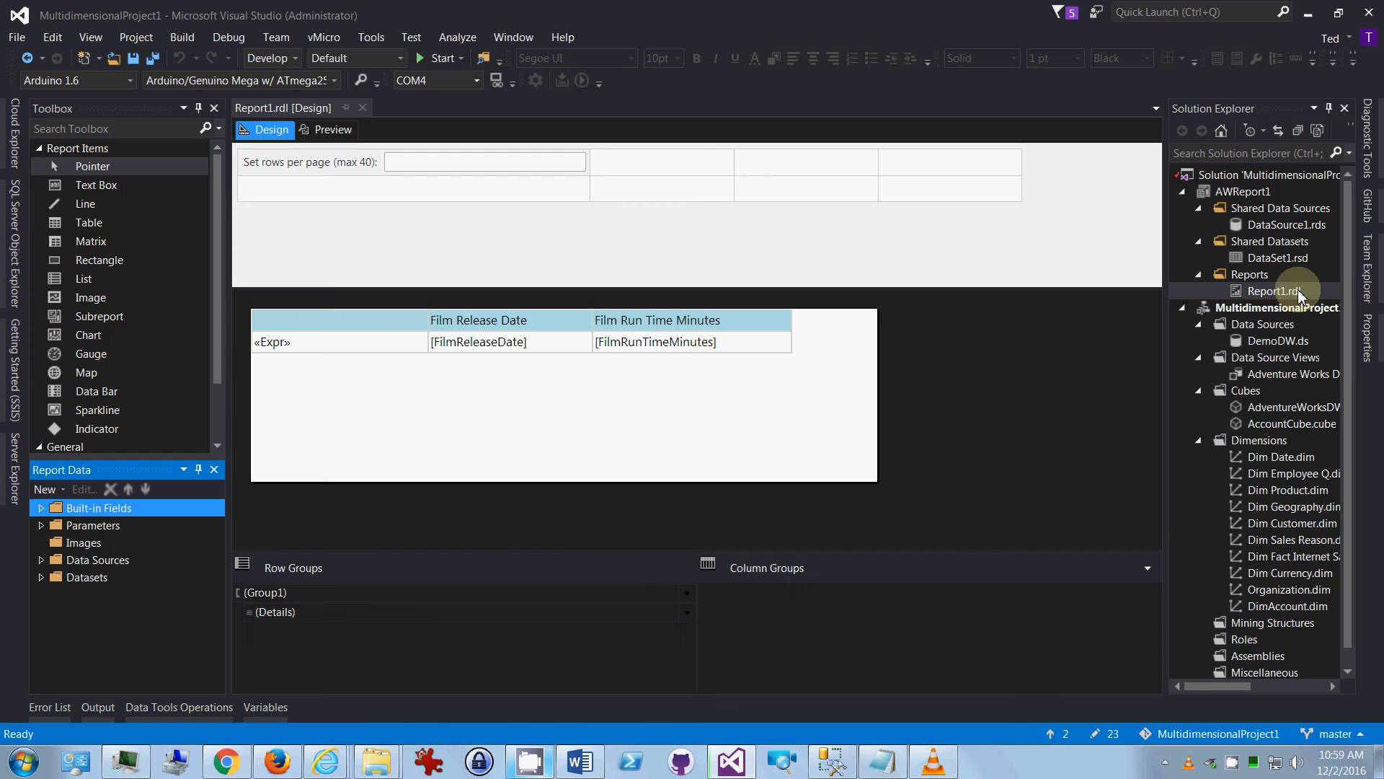
left_click(336, 135)
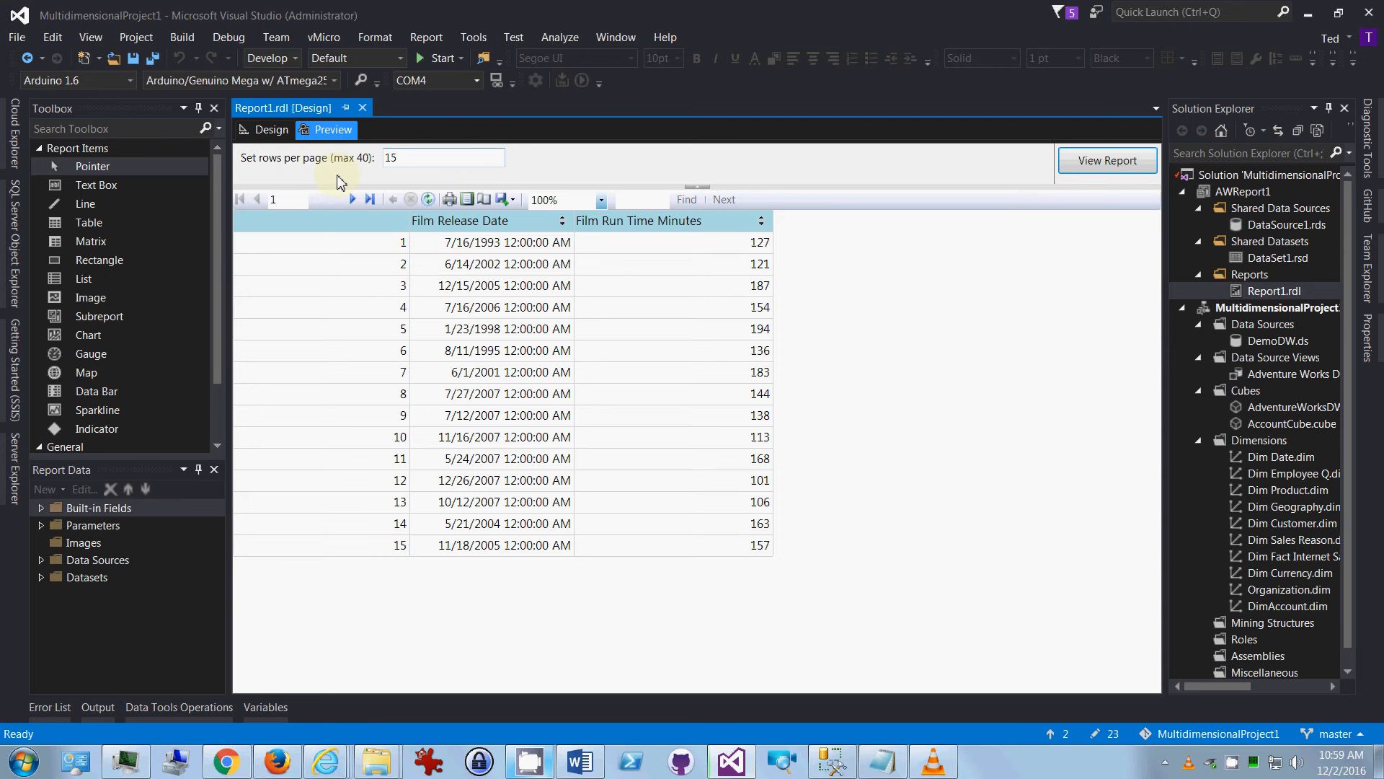
- Replace the fixed 15 in Group1's group expression with the setRows parameter, giving =Ceiling(RowNumber(Nothing)/Parameters!setRows.Value), and apply the group properties
left_click(267, 132)
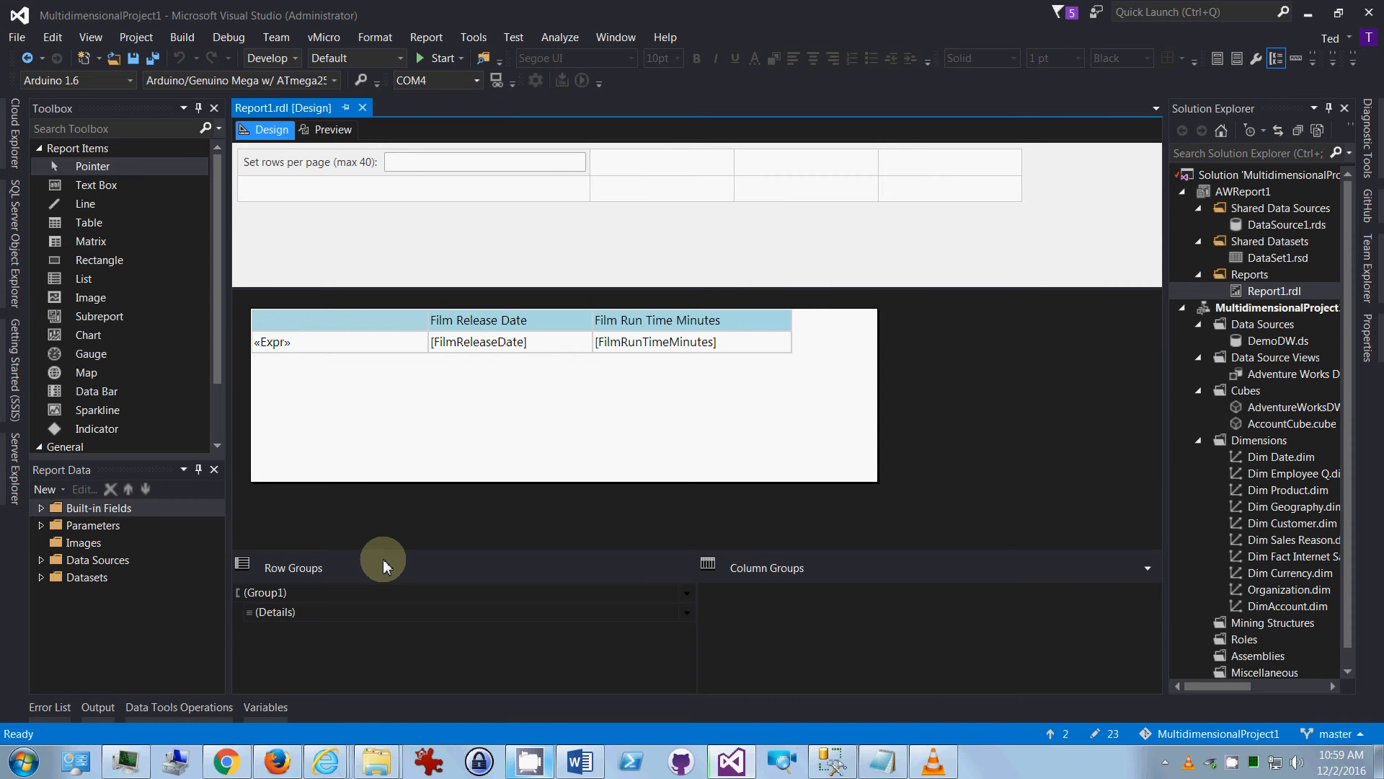
right_click(326, 591)
left_click(393, 665)
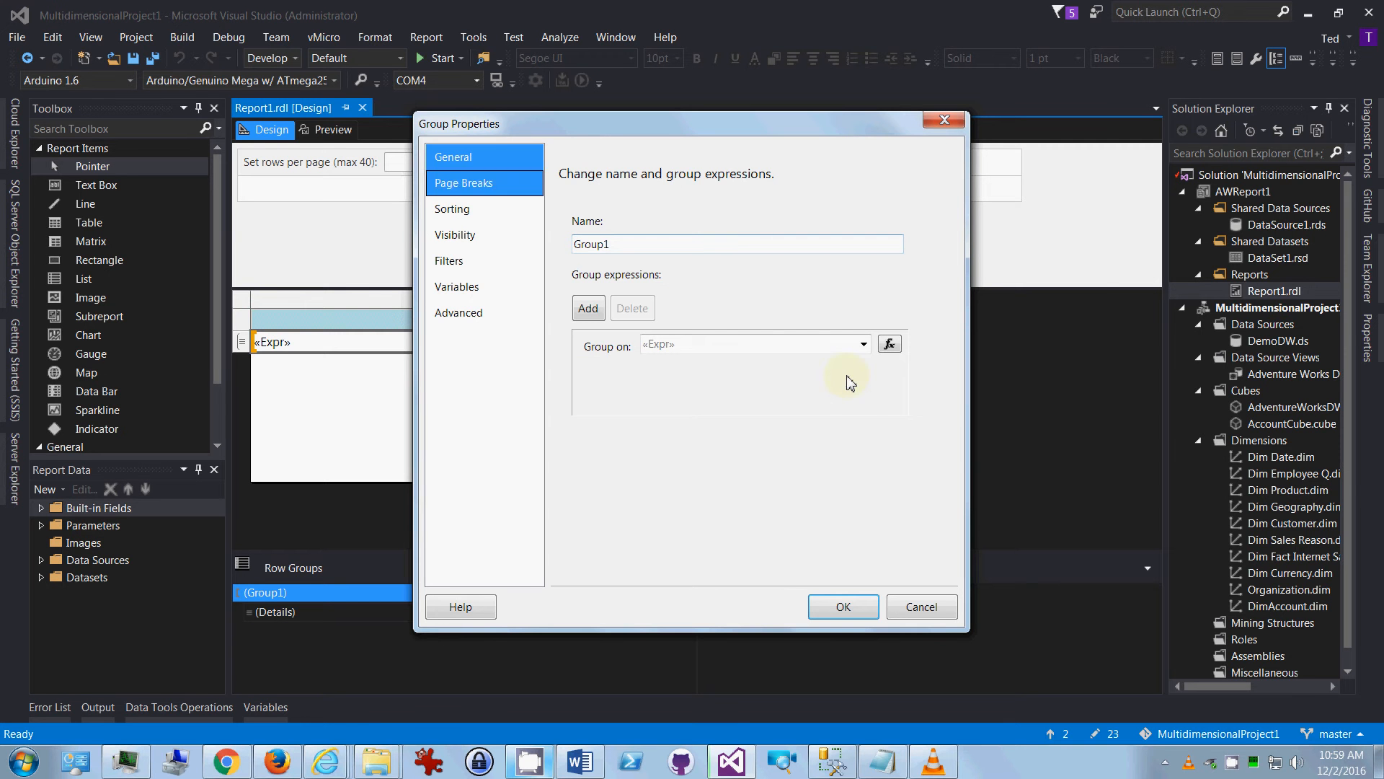
left_click(889, 345)
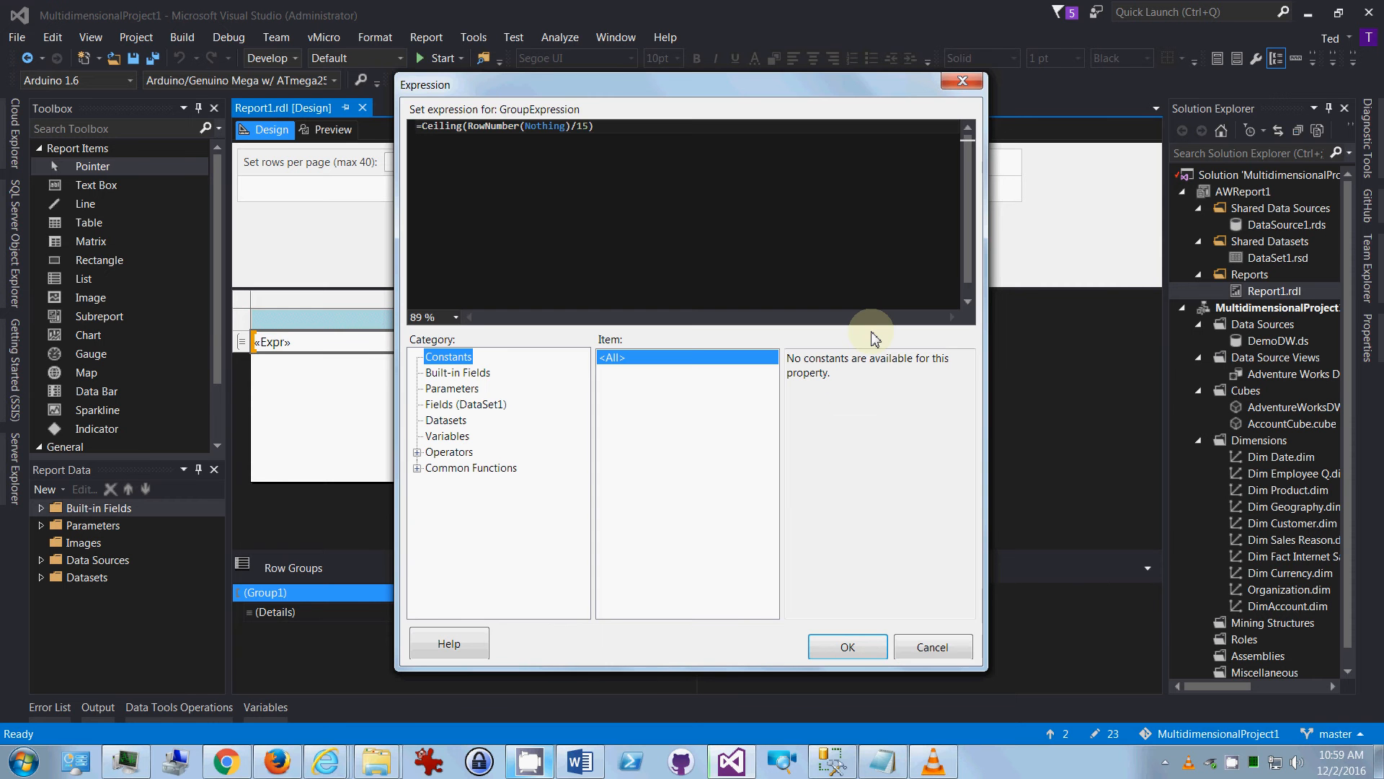
left_click(567, 127)
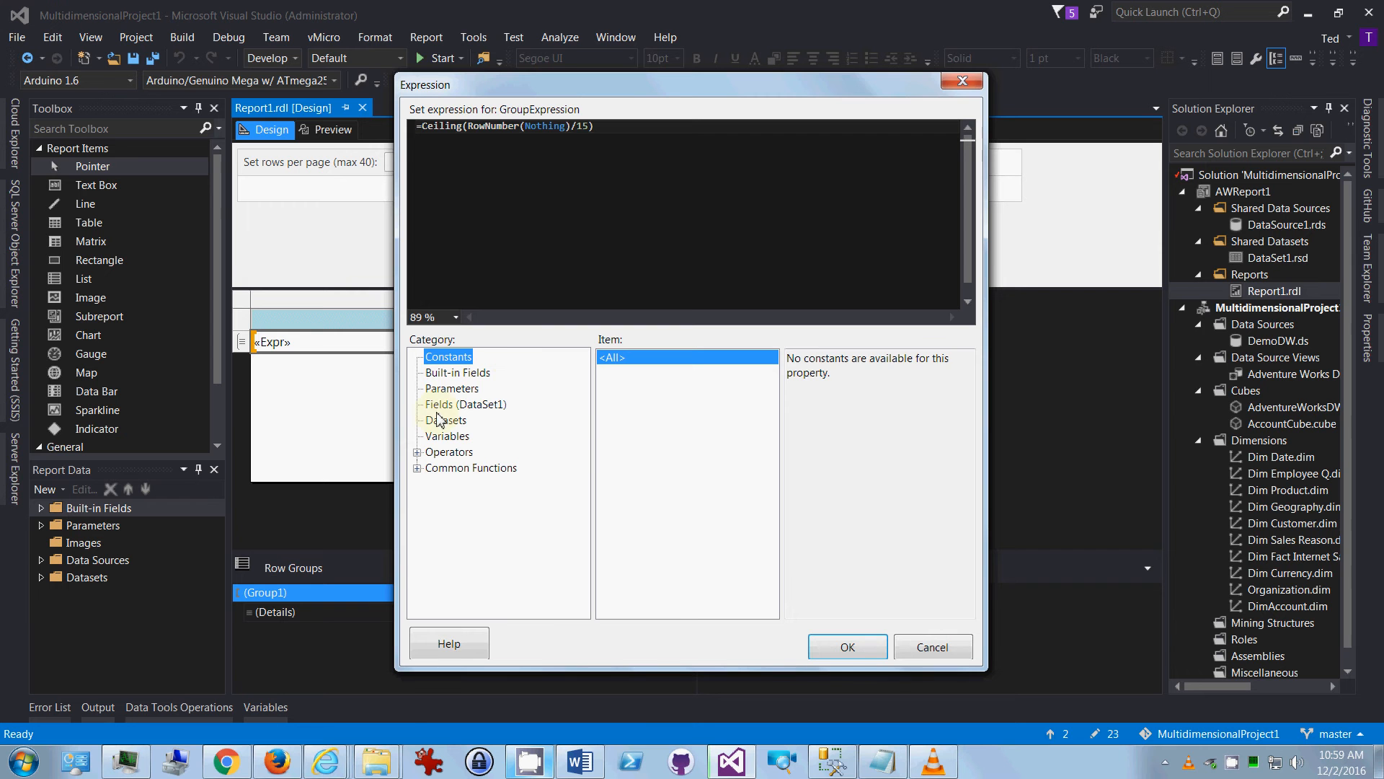
left_click(450, 389)
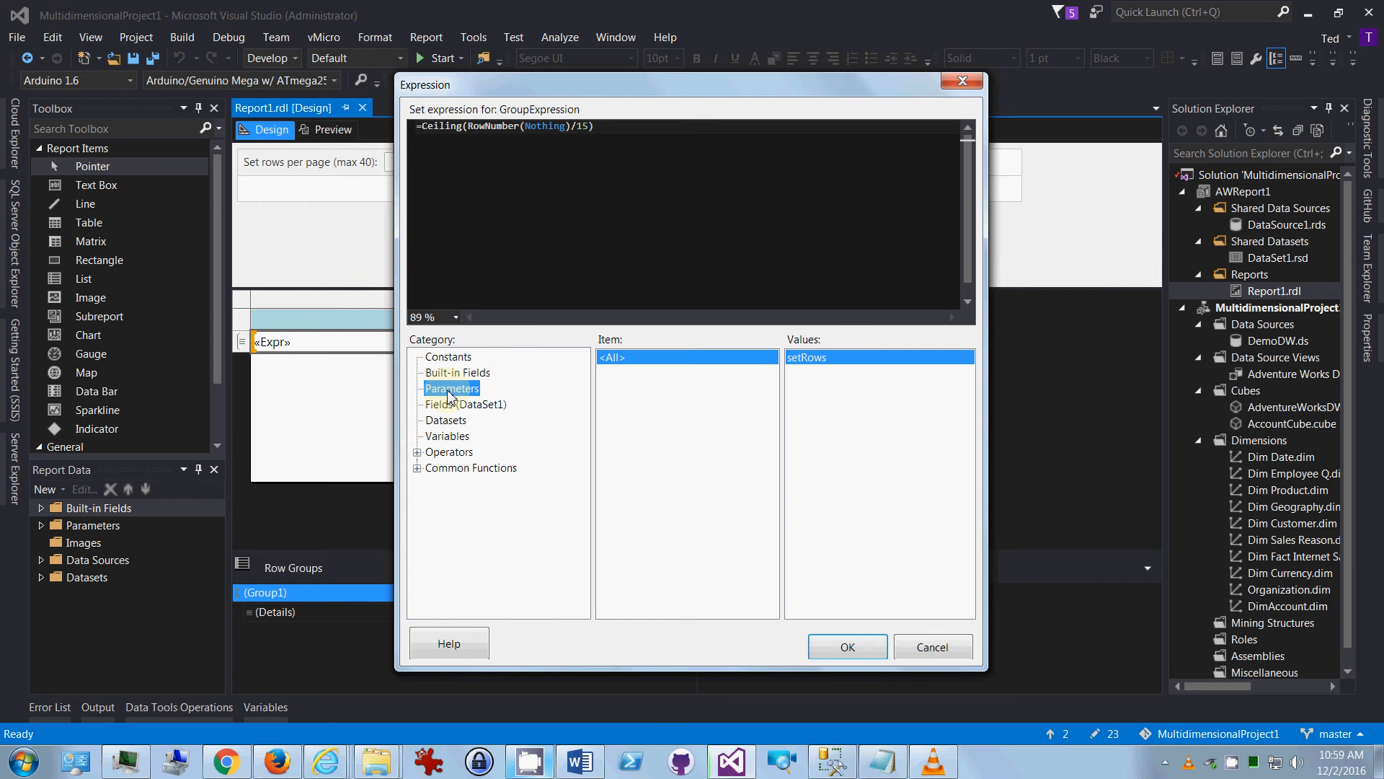
left_click(809, 363)
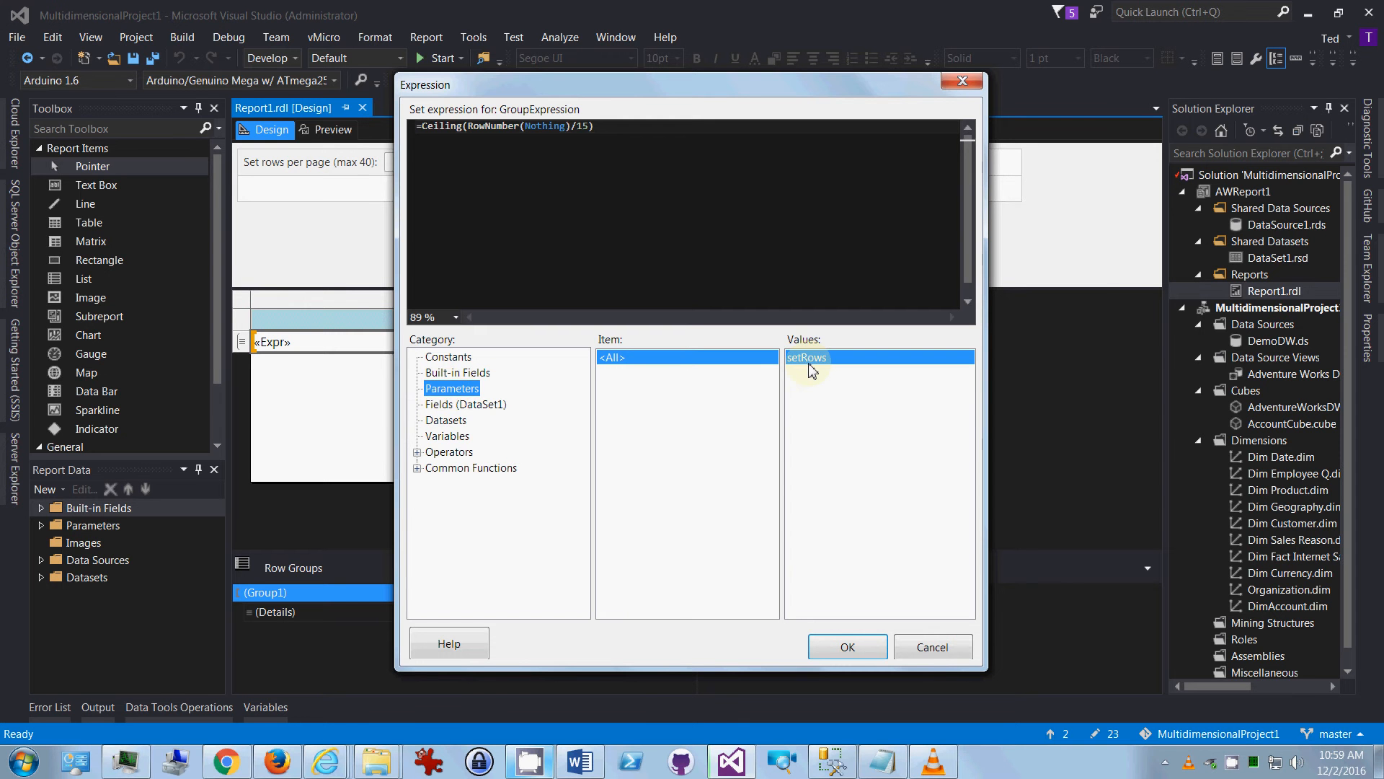
left_click(814, 368)
left_click(628, 153)
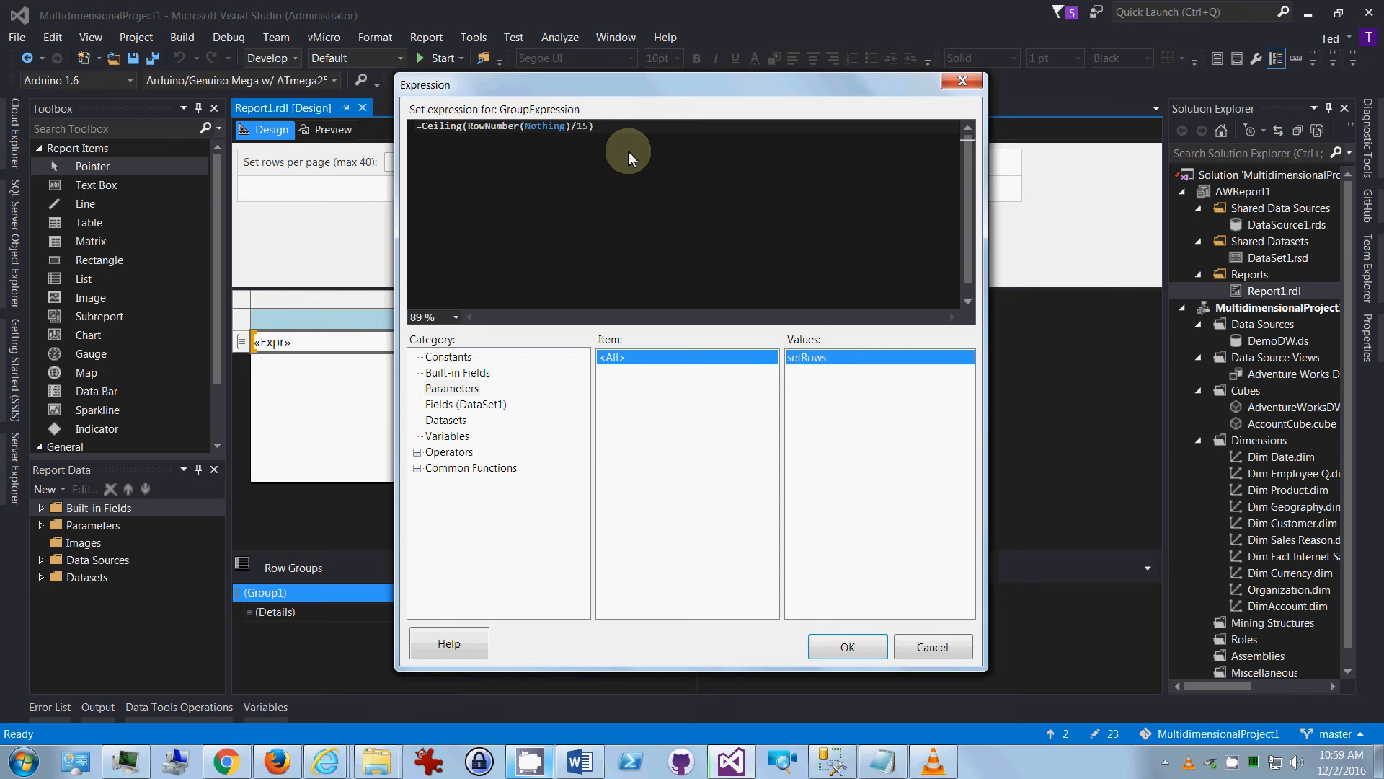
left_click(811, 357)
left_click(656, 200)
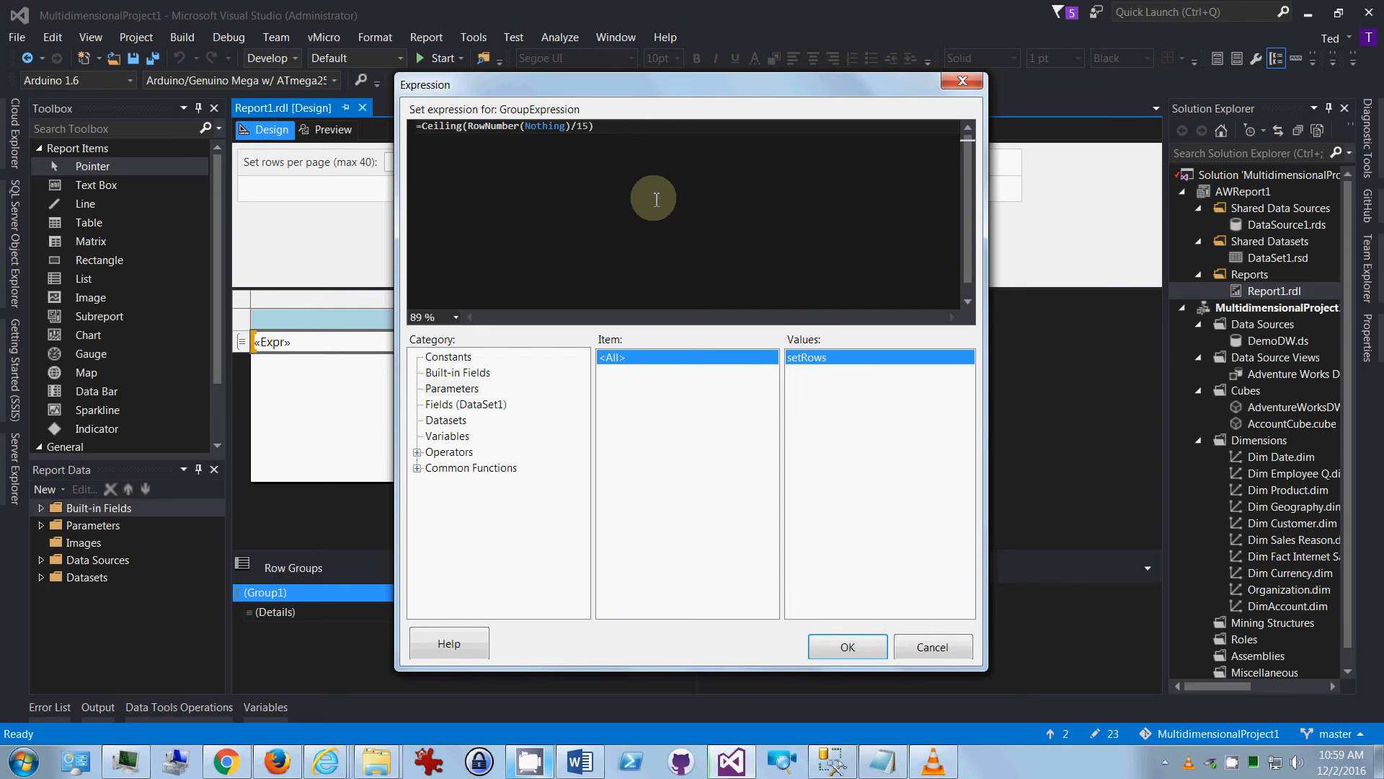
left_click(582, 127)
double_click(582, 127)
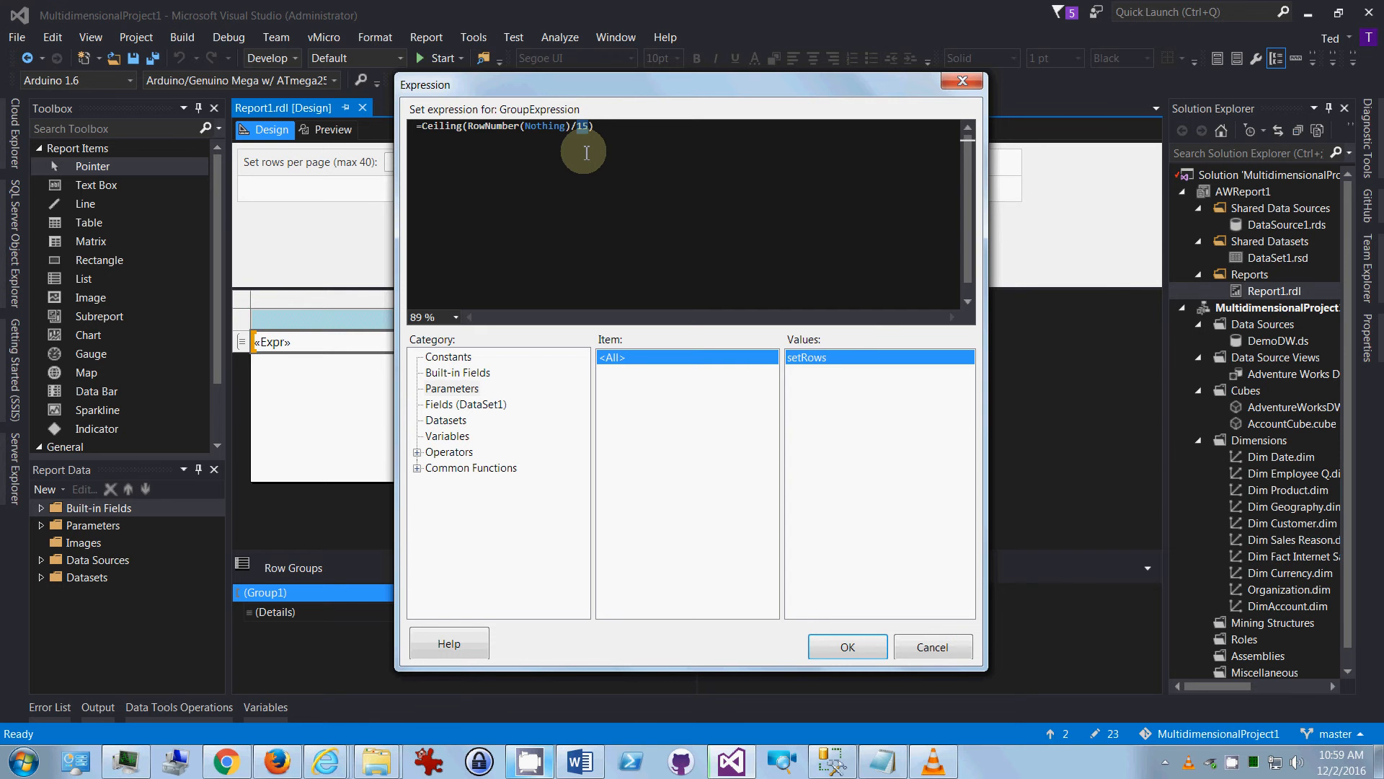
double_click(836, 357)
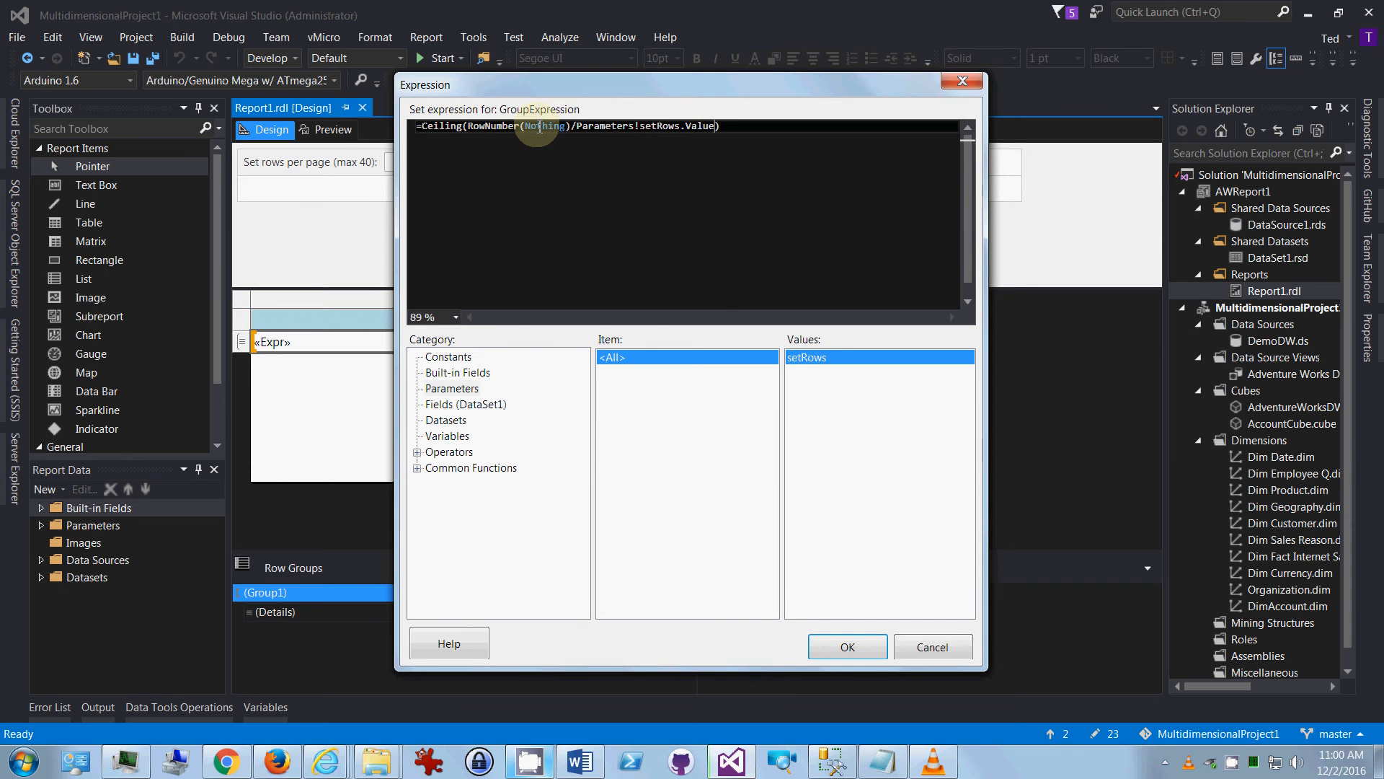
left_click(829, 647)
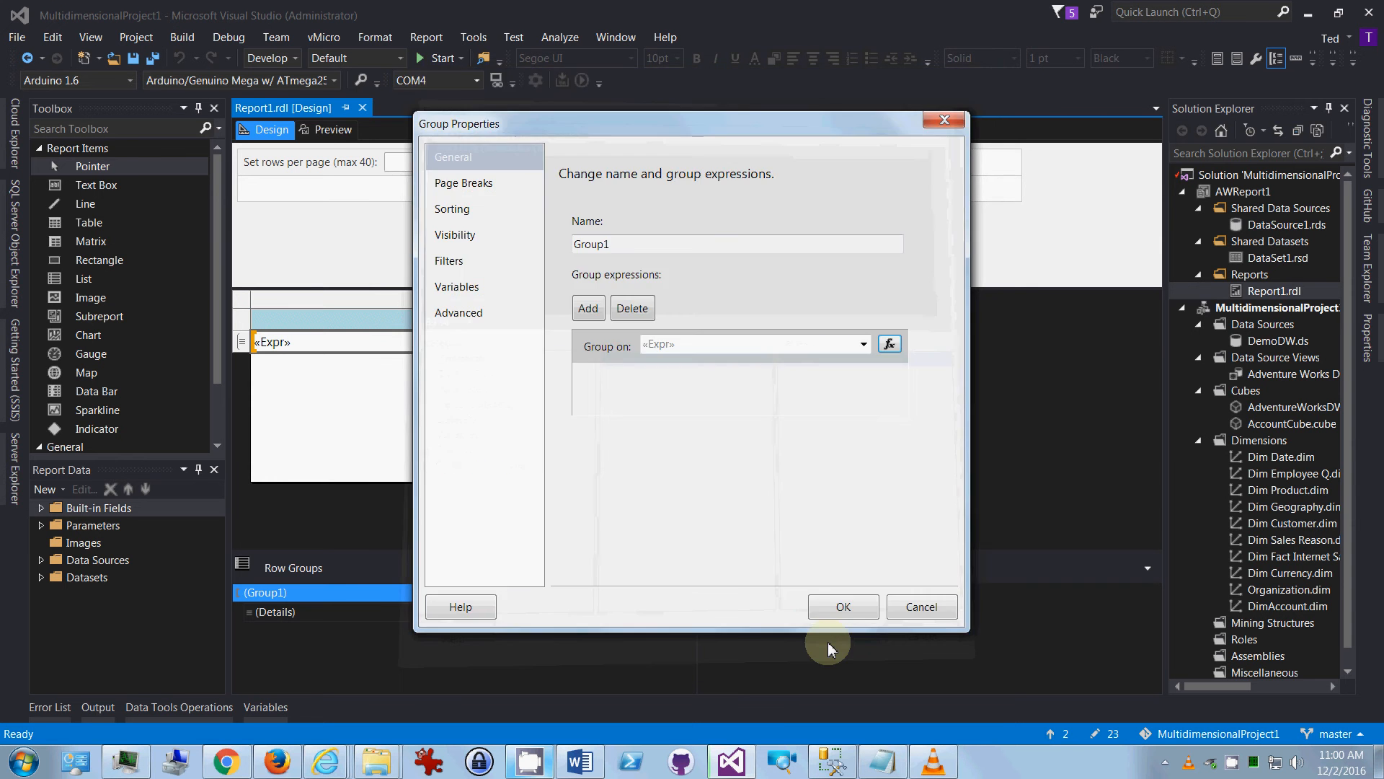
left_click(833, 608)
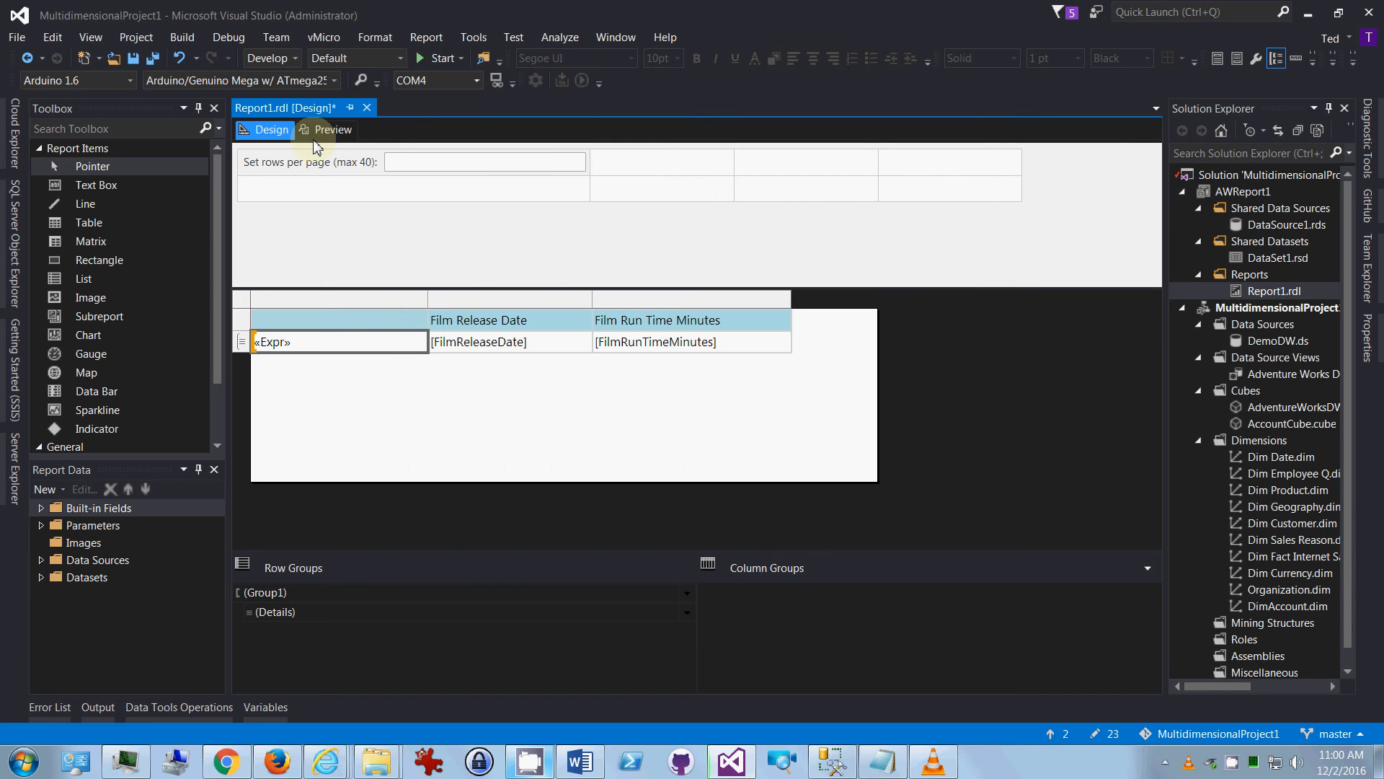
- Preview the report with 33 rows per page and check the row numbering on its first two pages
left_click(328, 130)
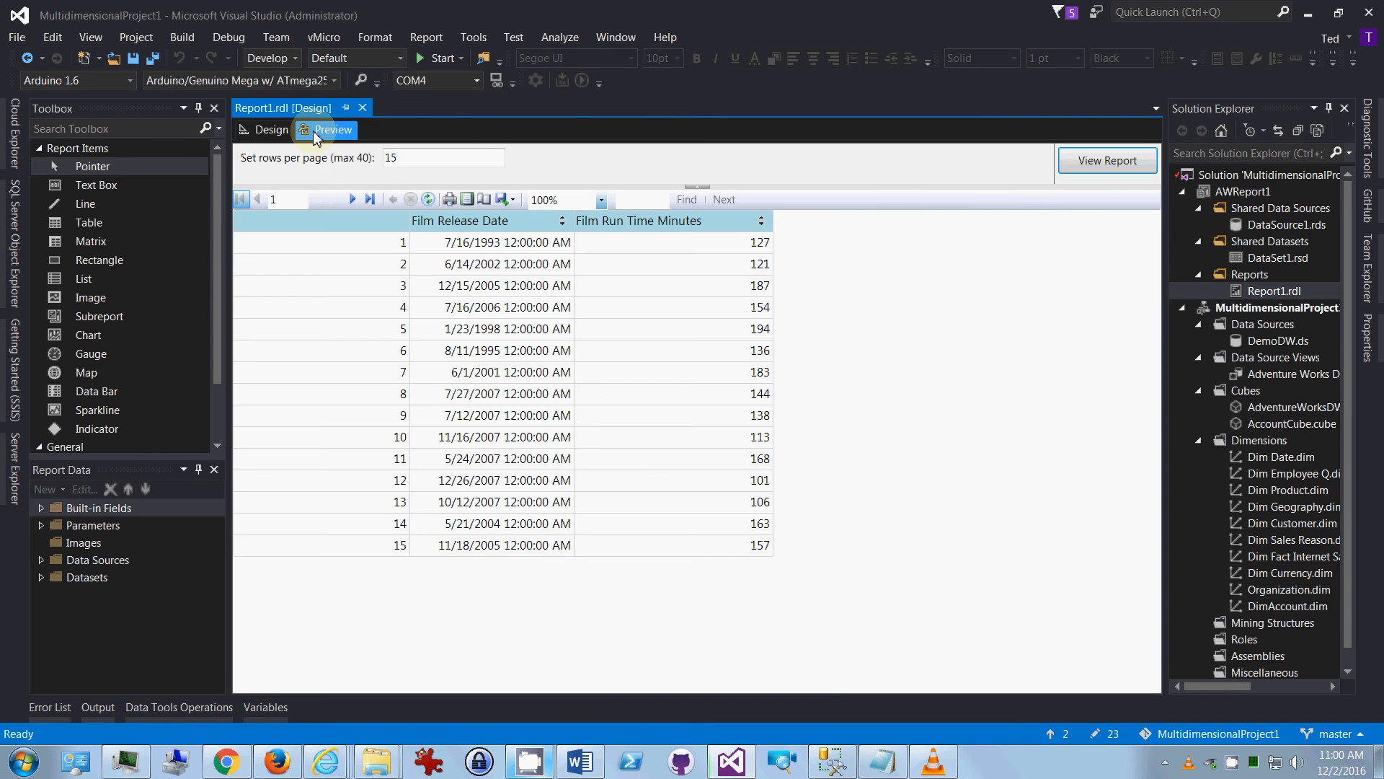
double_click(390, 160)
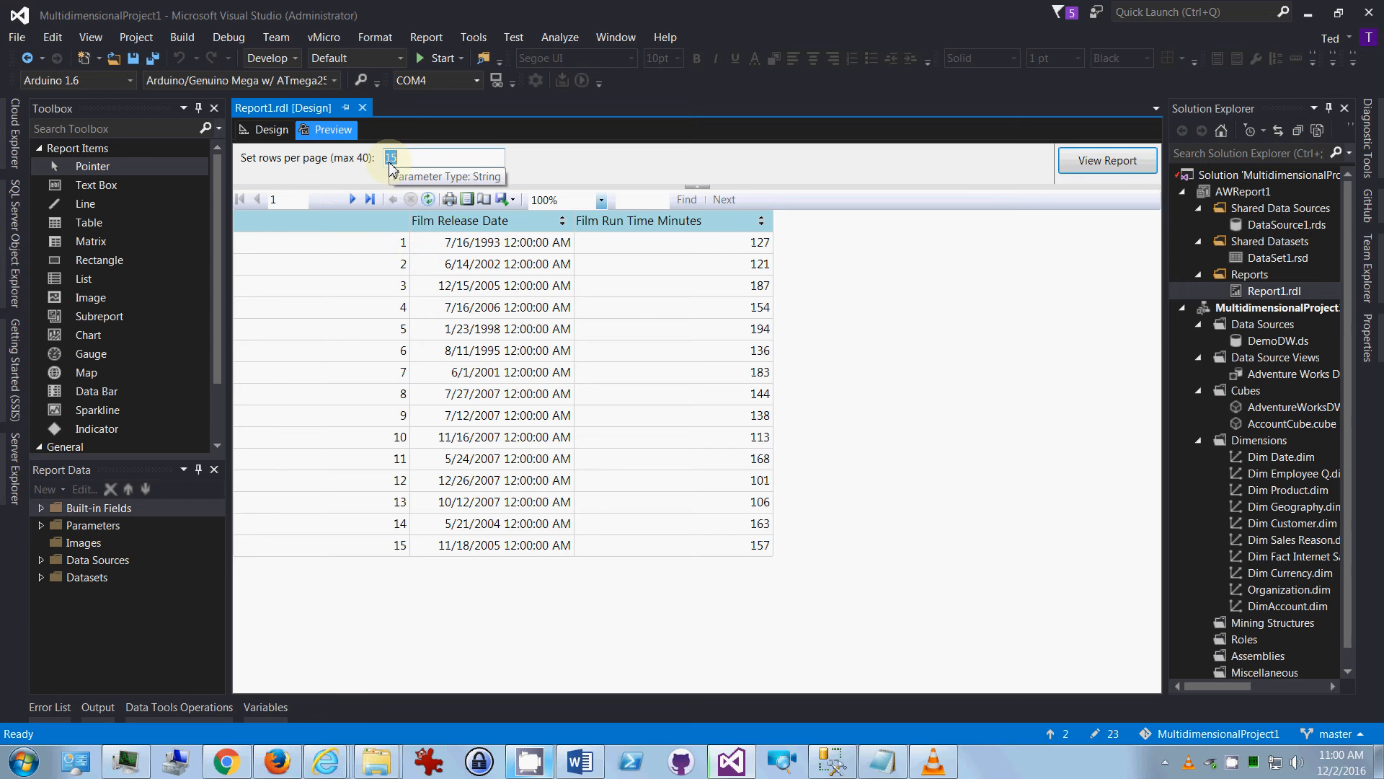
type("33")
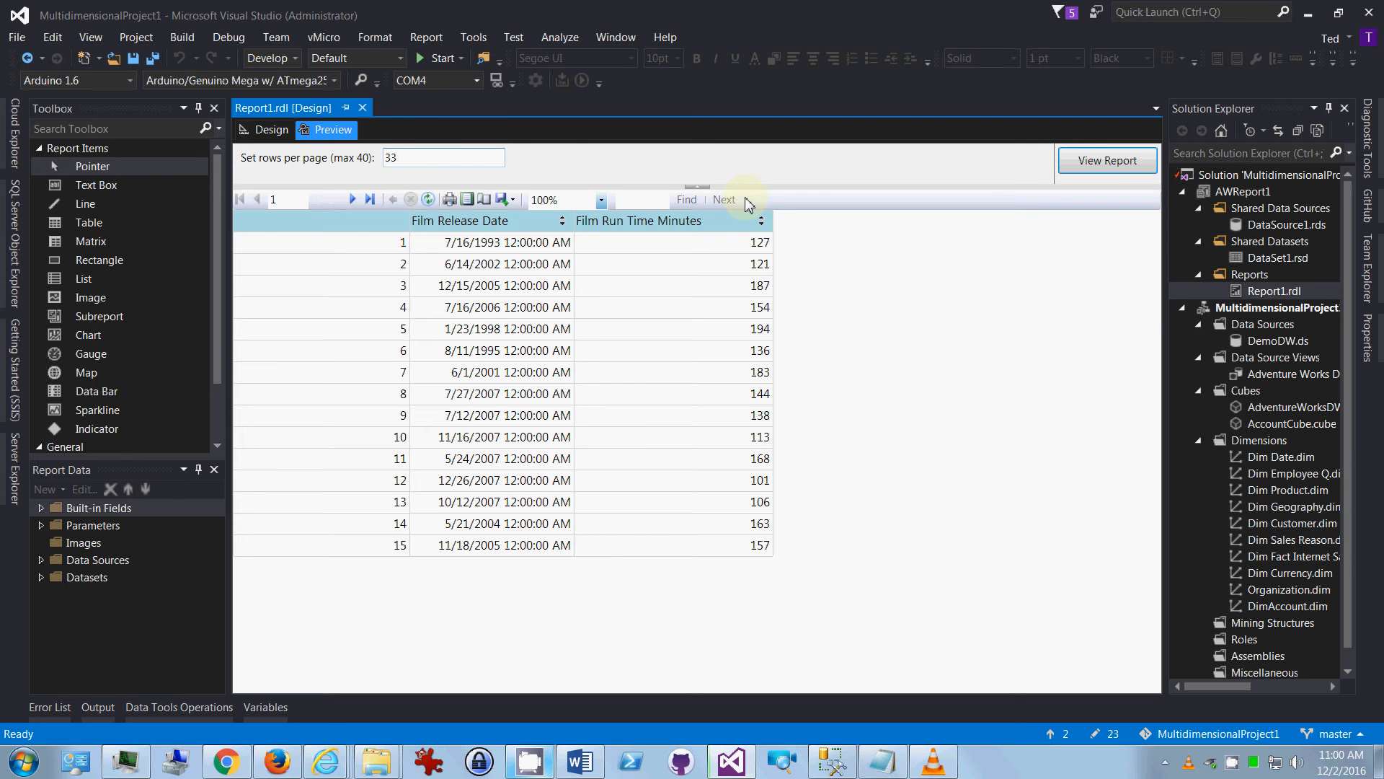
left_click(1101, 162)
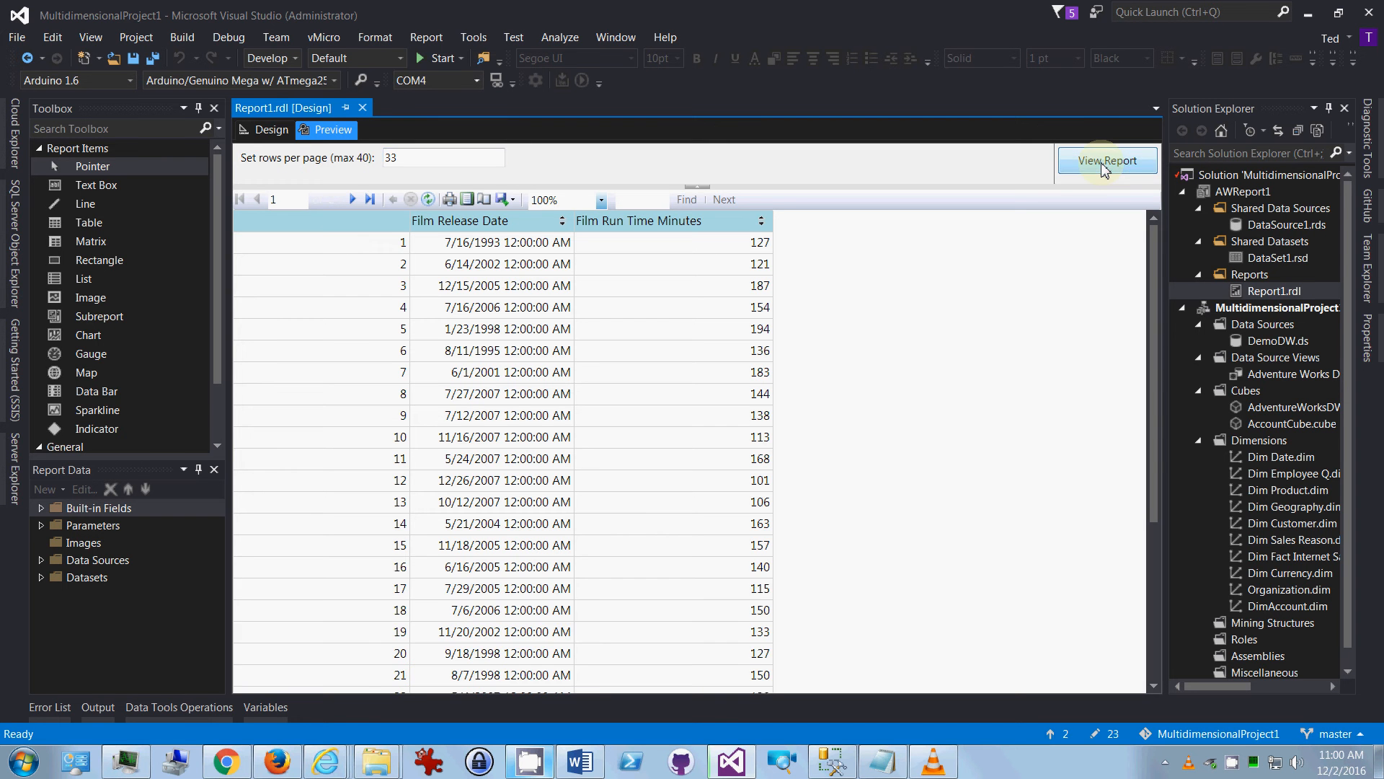
left_click_drag(1152, 380, 1129, 616)
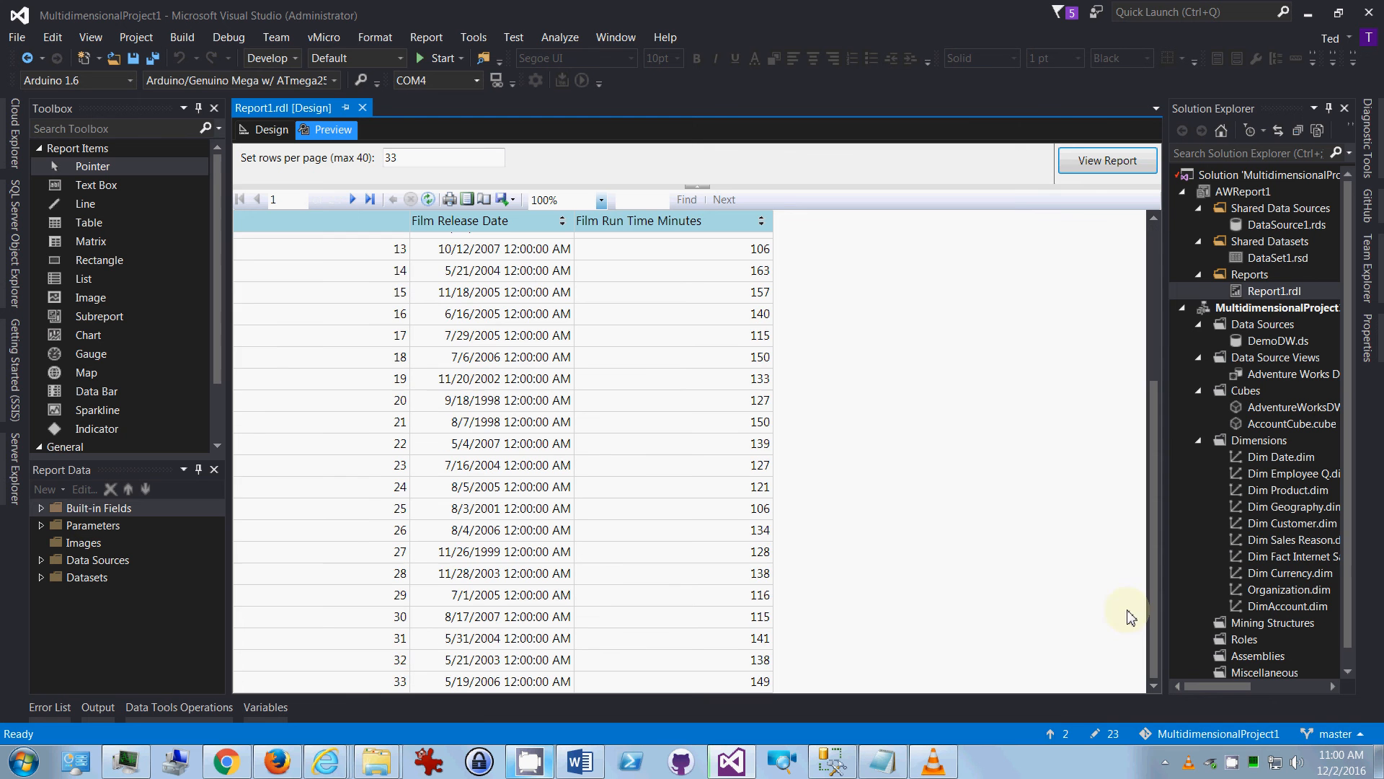
left_click(352, 200)
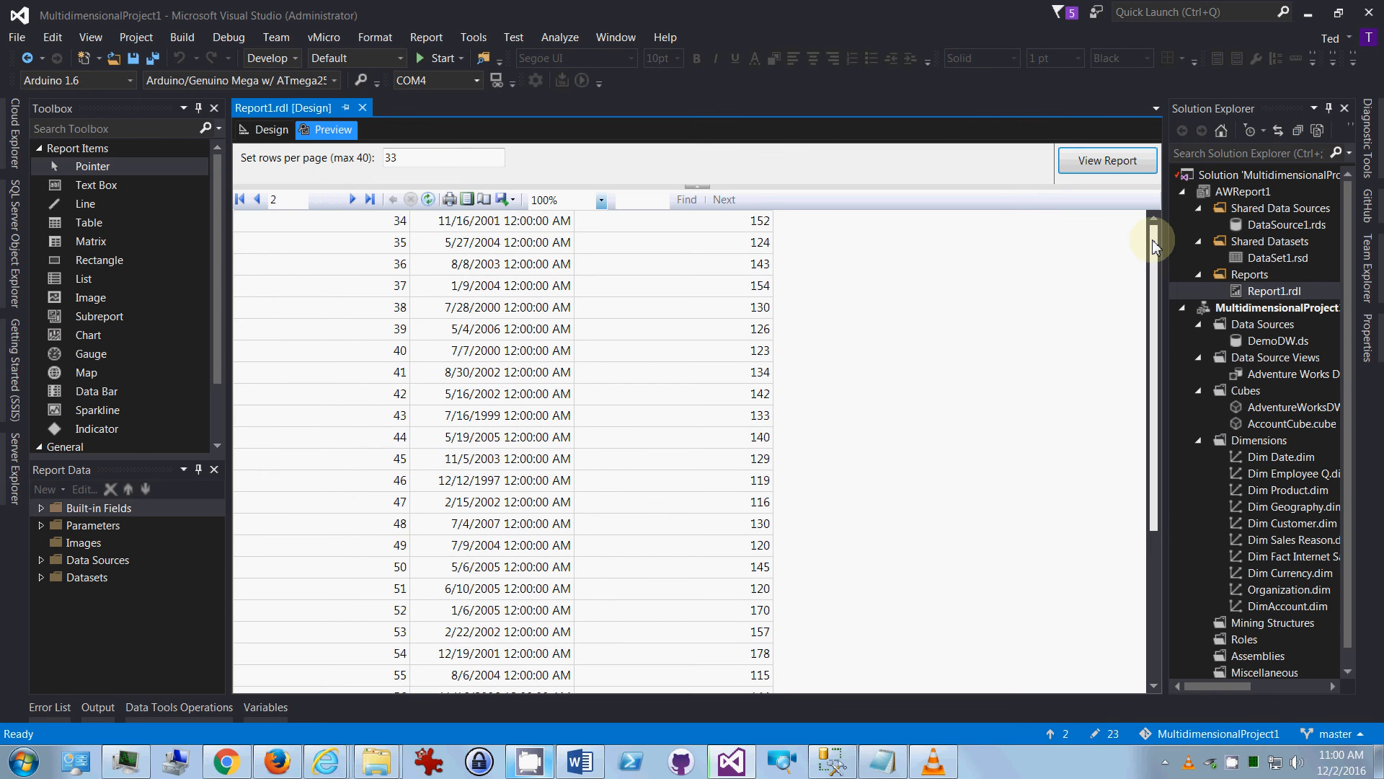
left_click_drag(1154, 245, 1153, 393)
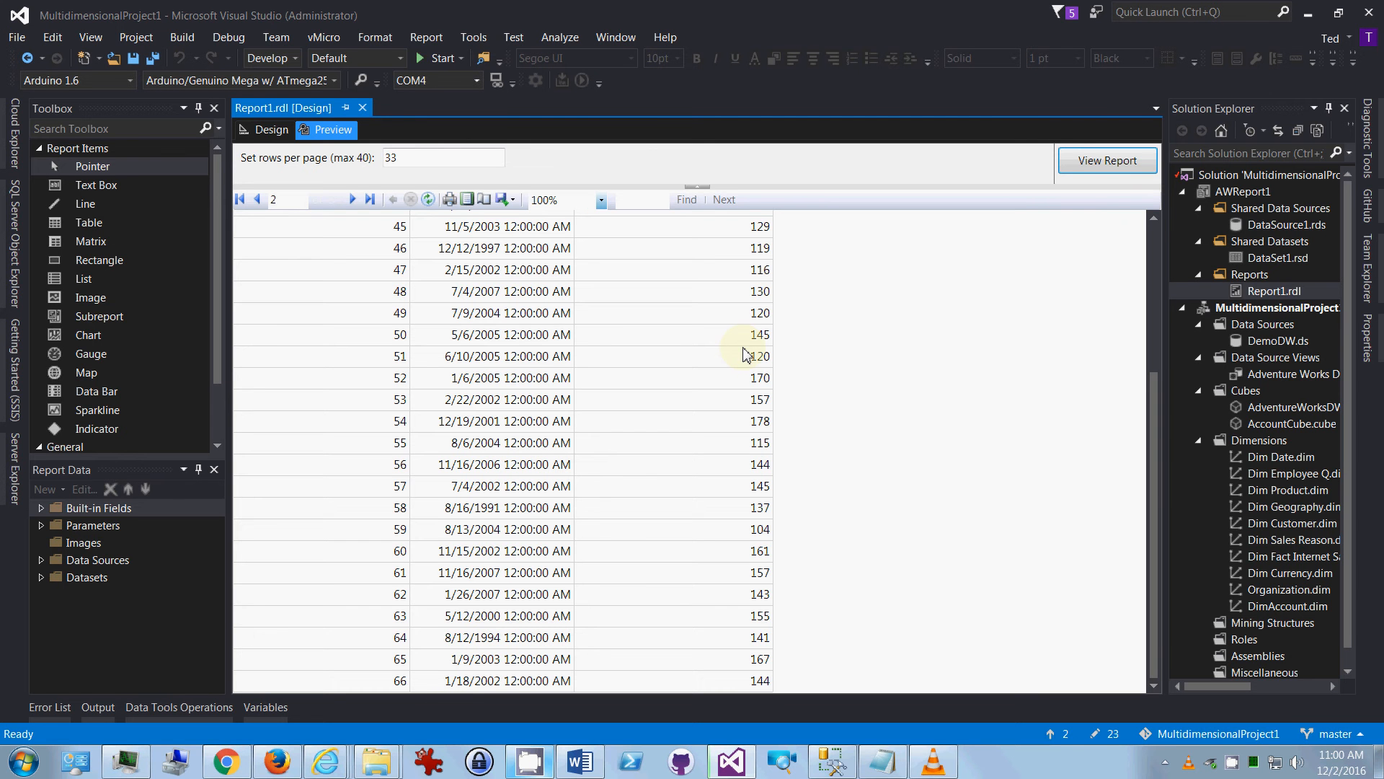
- Run the report with 0 rows per page and check how many rows fill the first page
double_click(395, 158)
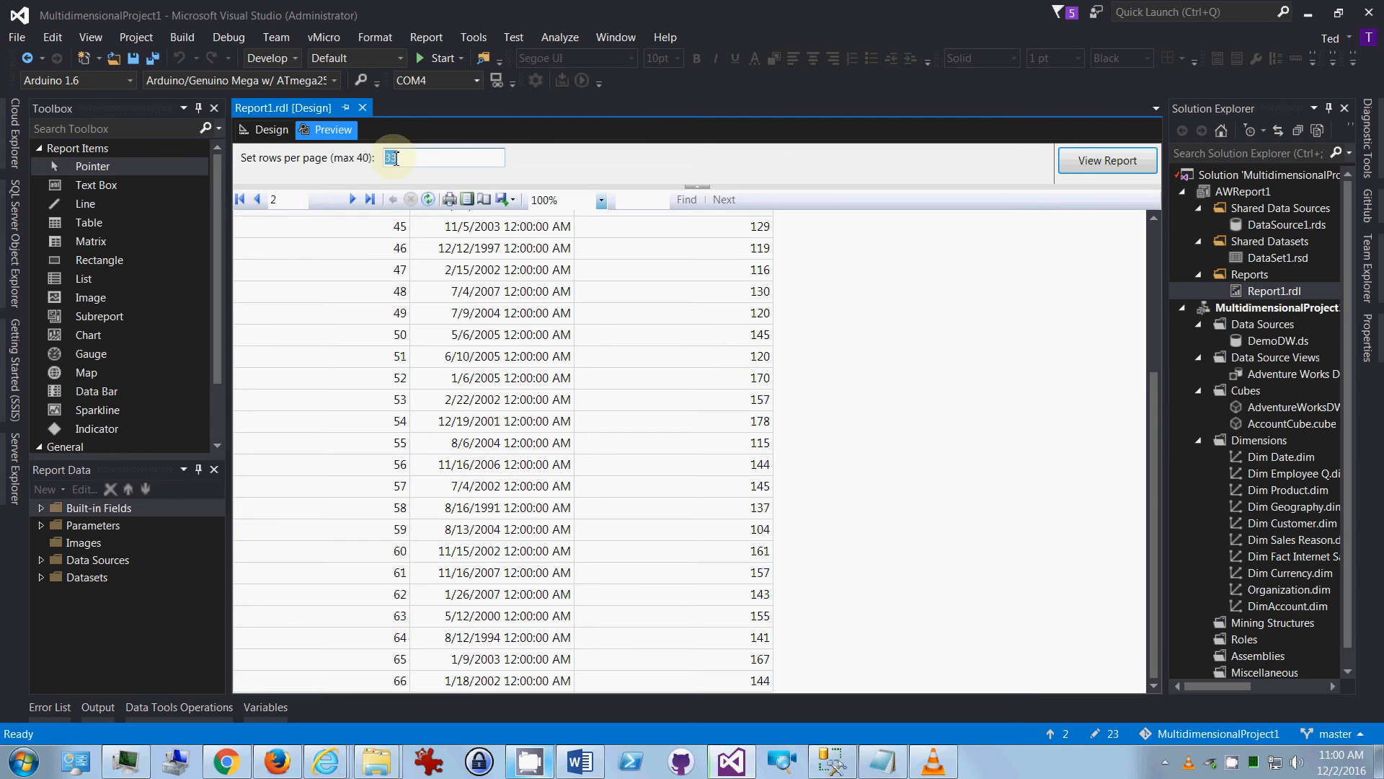
type("0")
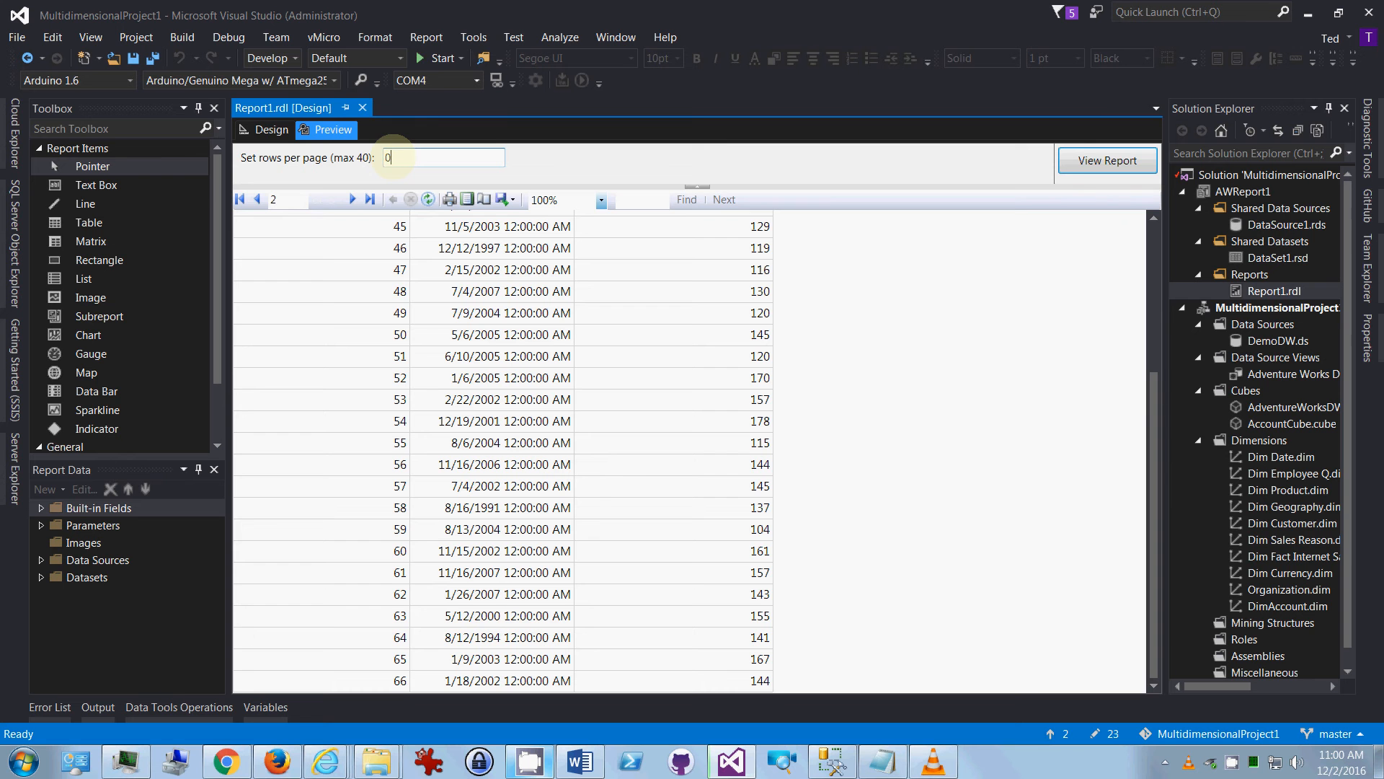
left_click(1082, 168)
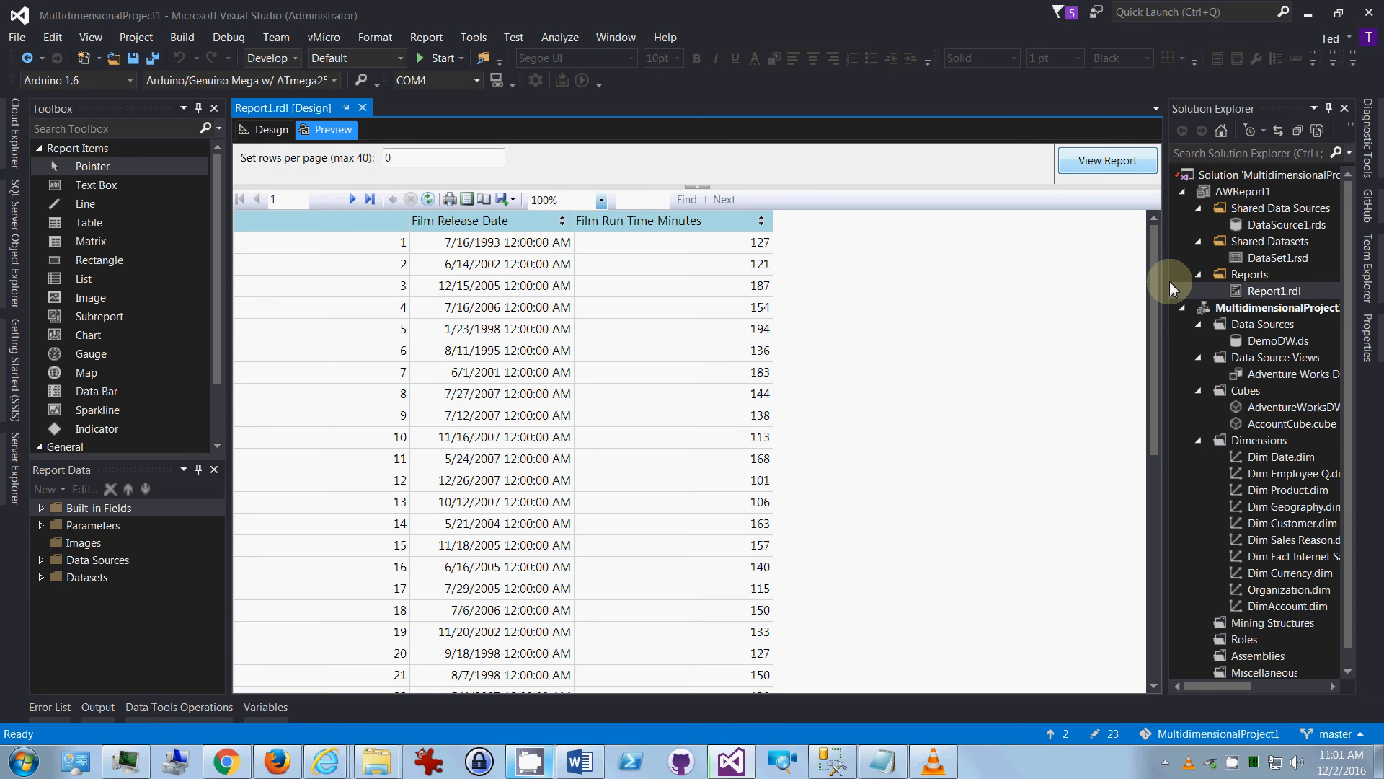
left_click_drag(1154, 281, 1157, 499)
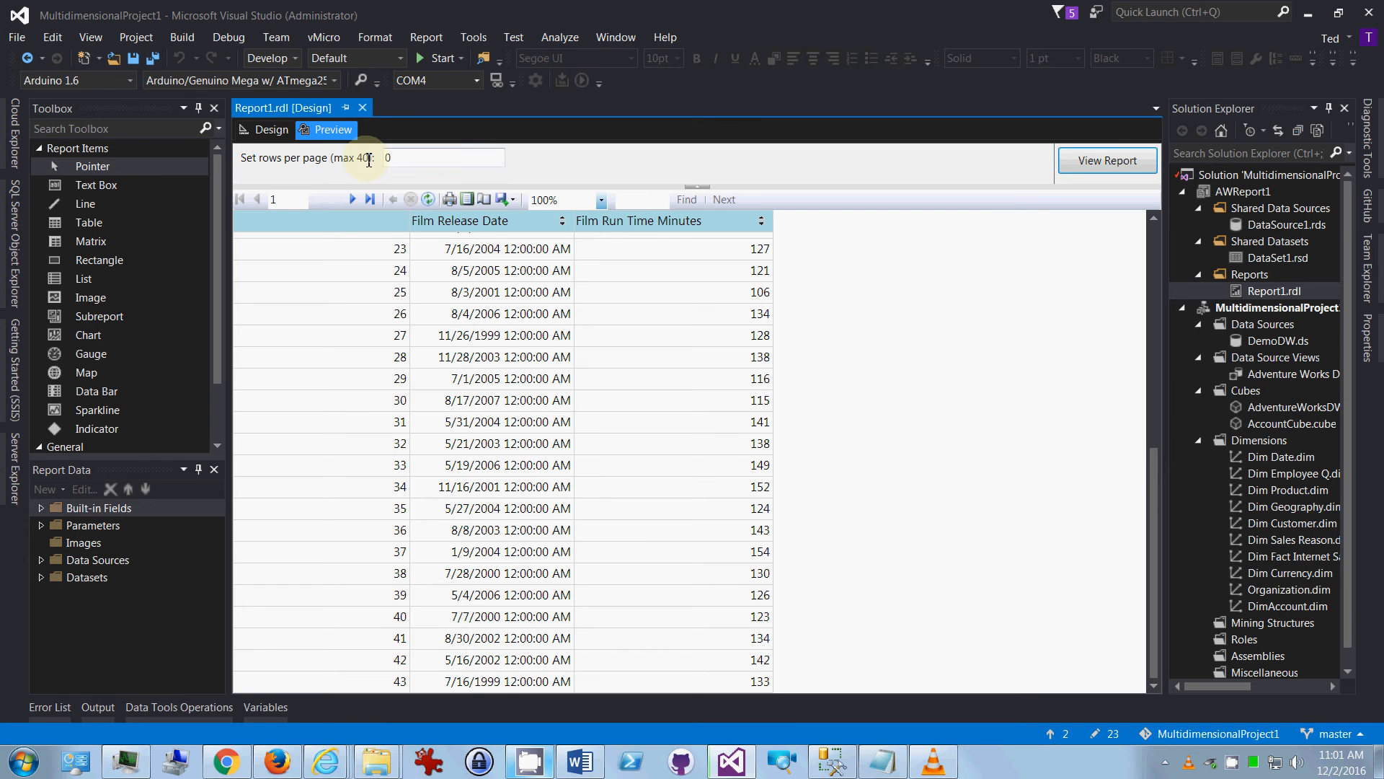
- Reload the report preview, run it with 50 rows per page and check the end of the first page
left_click(262, 137)
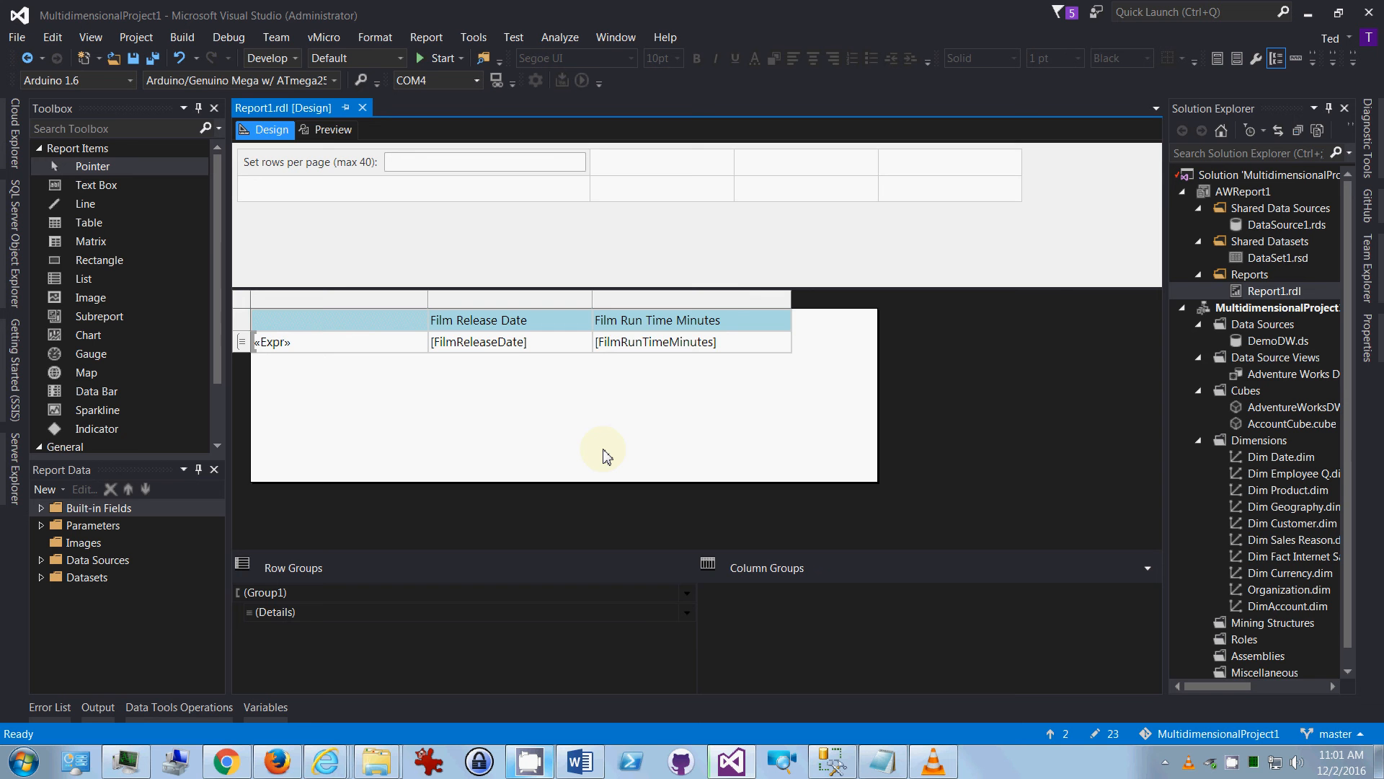
left_click(328, 131)
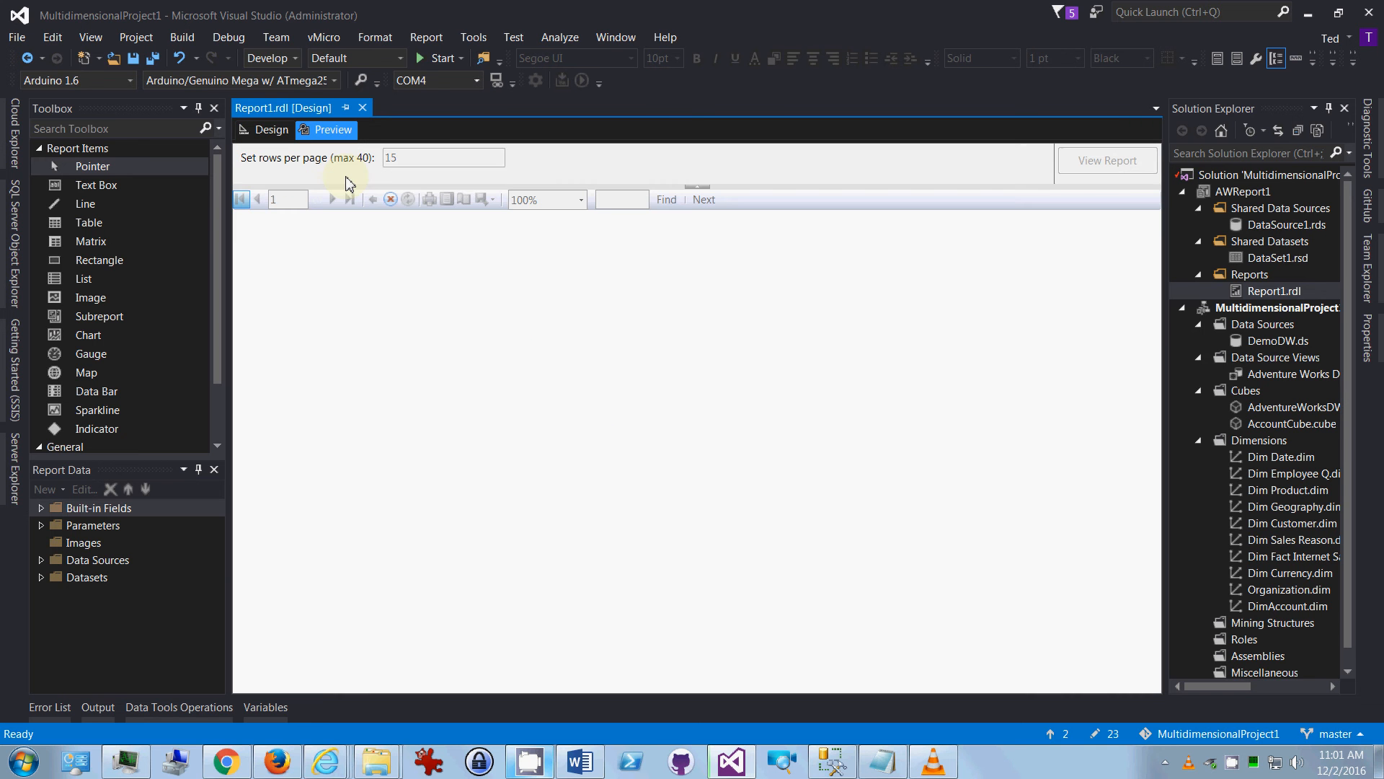
double_click(392, 158)
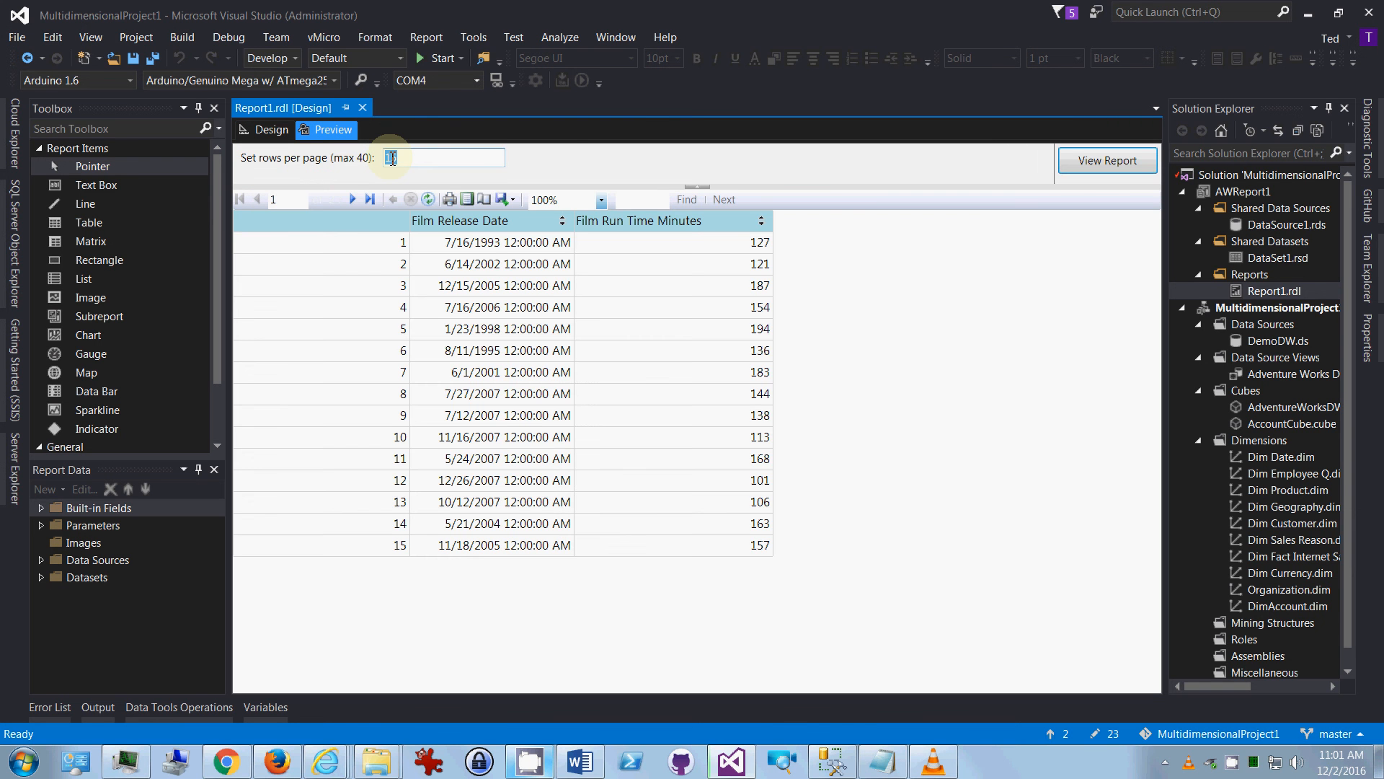
type("50")
left_click(1094, 168)
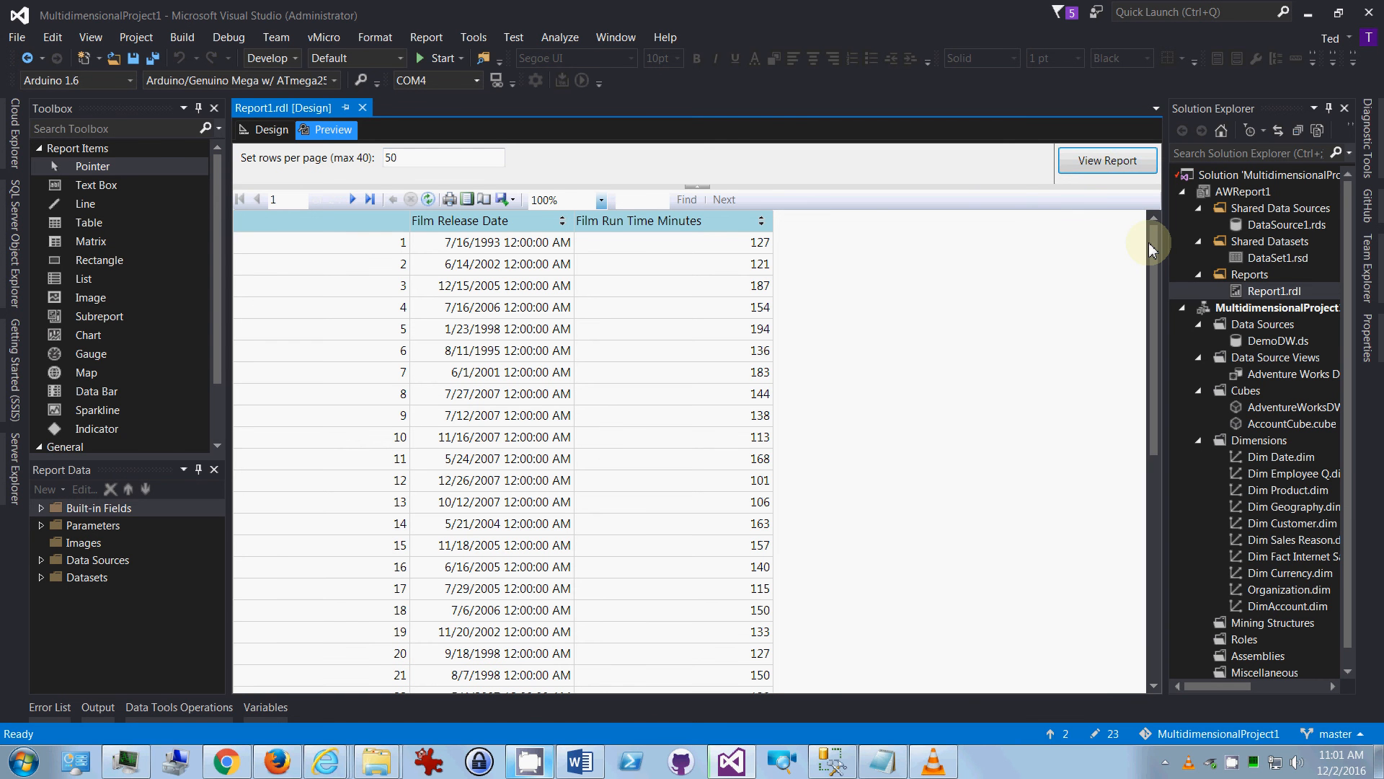
left_click_drag(1149, 242, 1128, 550)
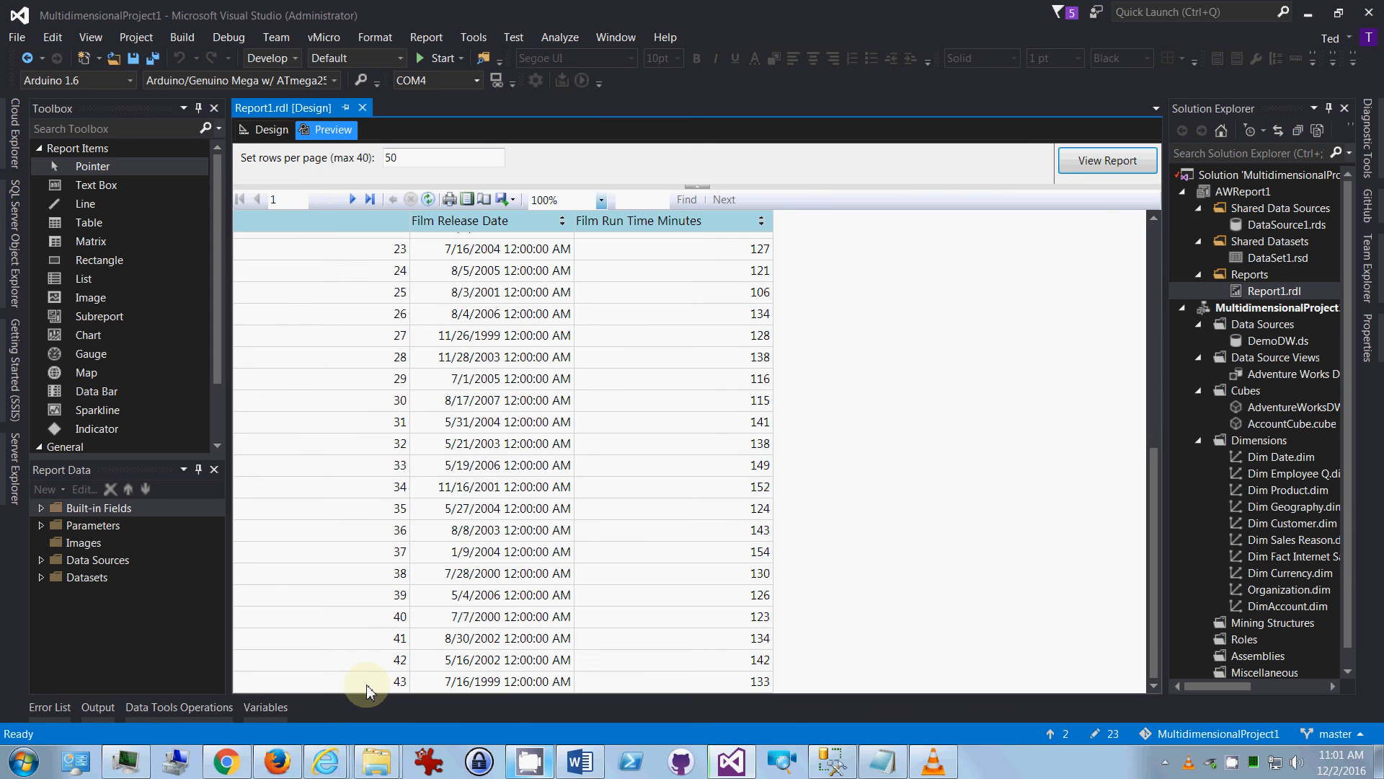
- Page forward through the report to page 6 to check where the page breaks fall
left_click(352, 200)
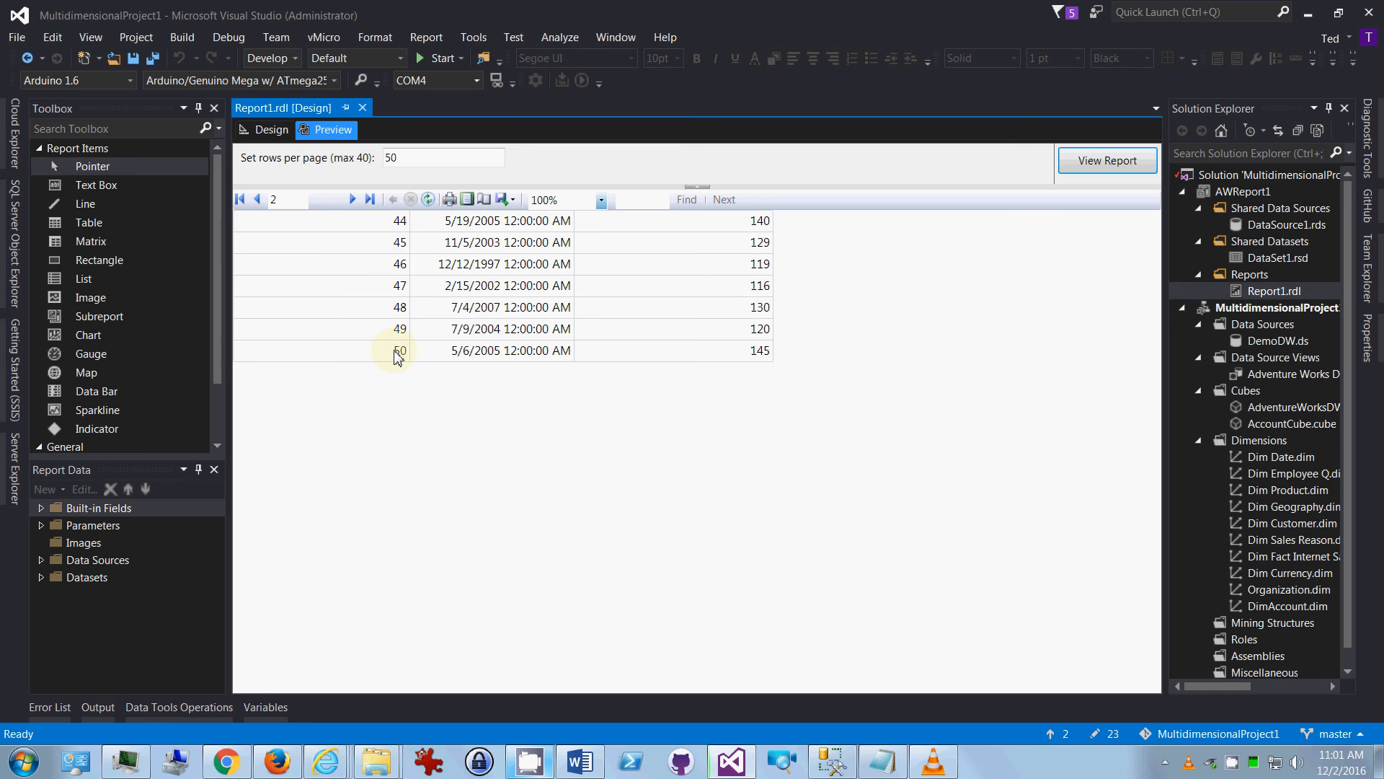
left_click(353, 202)
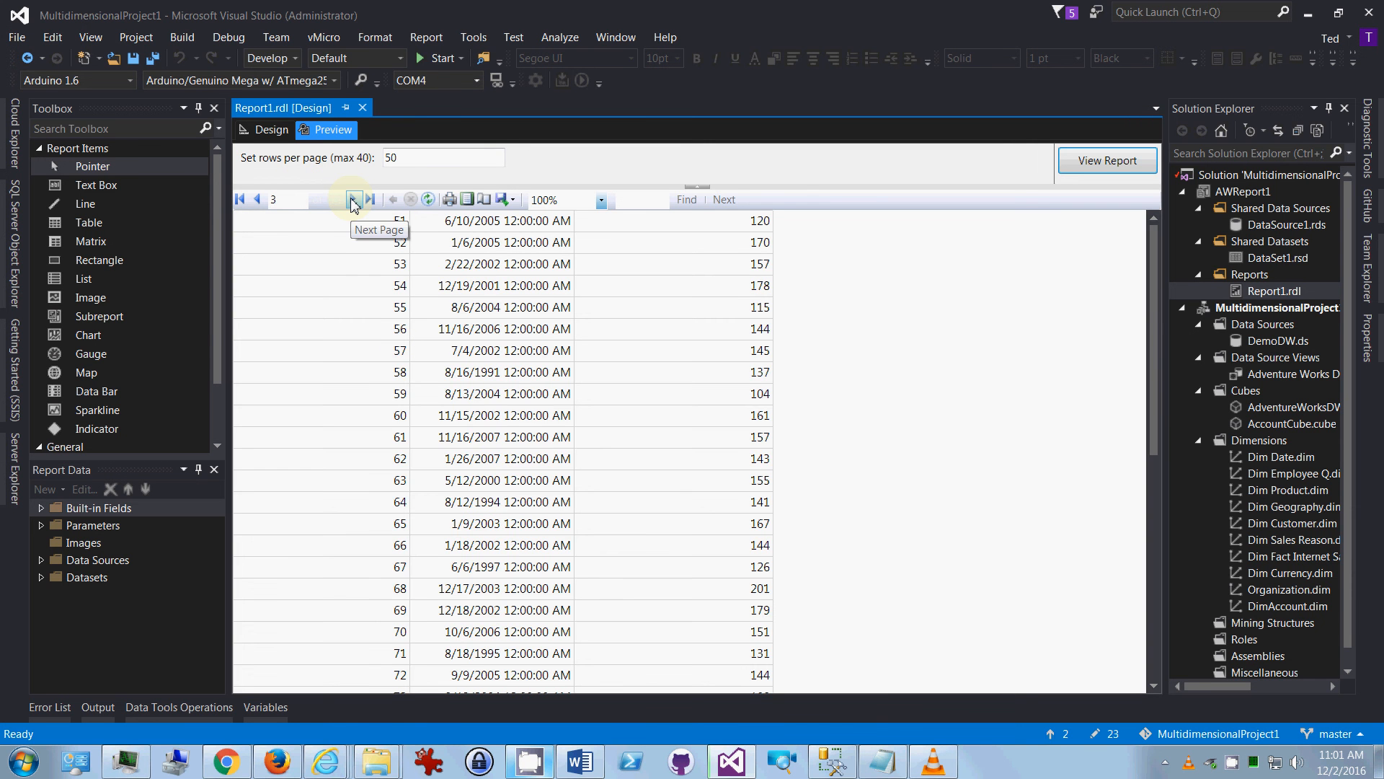
left_click(353, 202)
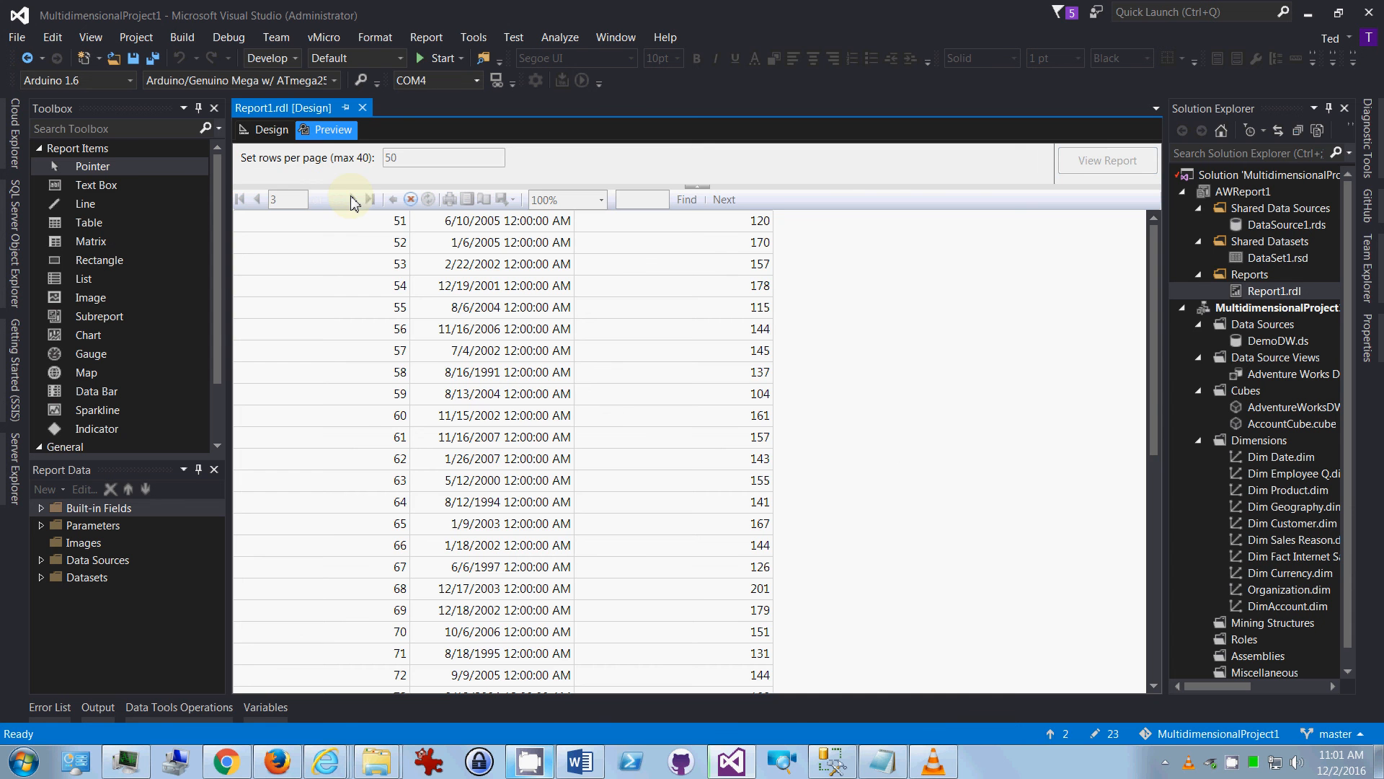
left_click(354, 201)
left_click(354, 202)
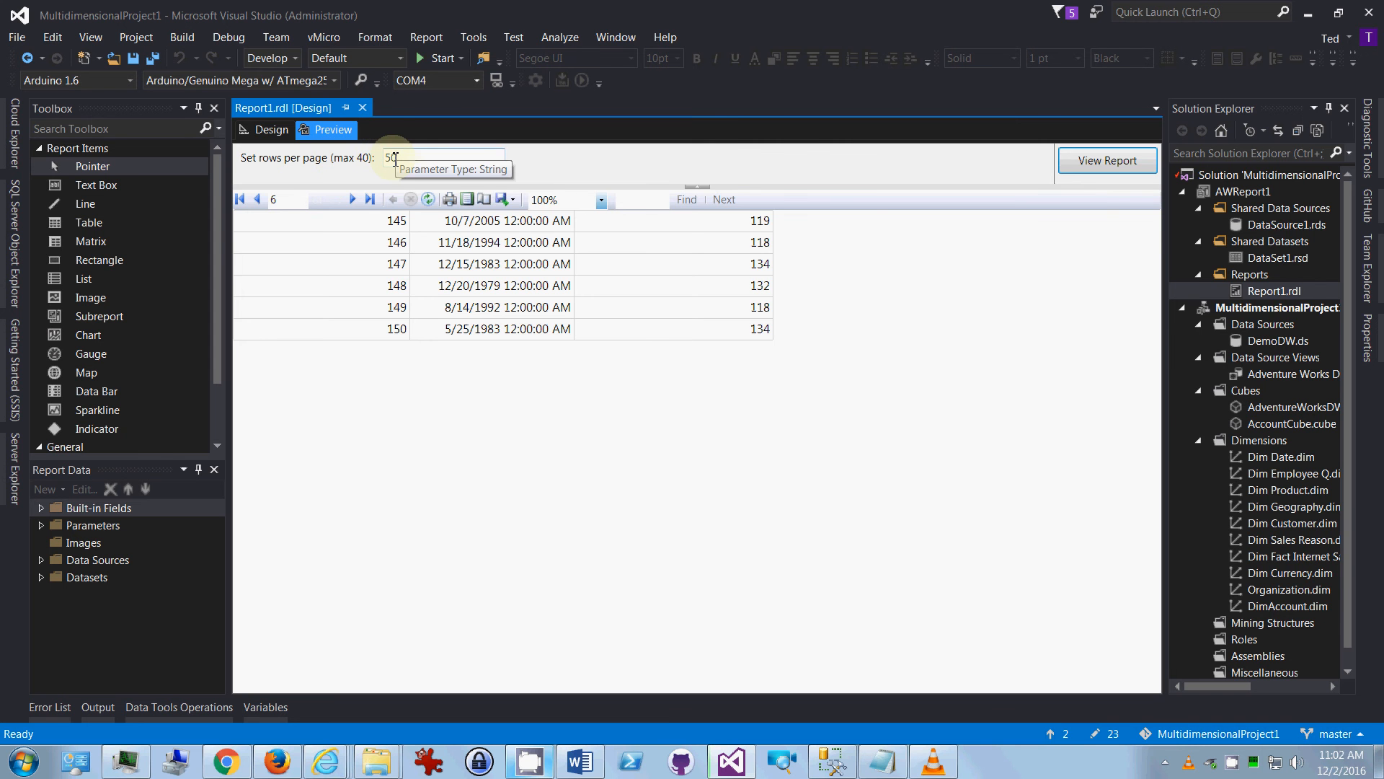
- Replace Group1's group expression with the IIf formula from RowNumber calc.txt that divides by 40 when setRows exceeds 40, without a blank first line
left_click(268, 132)
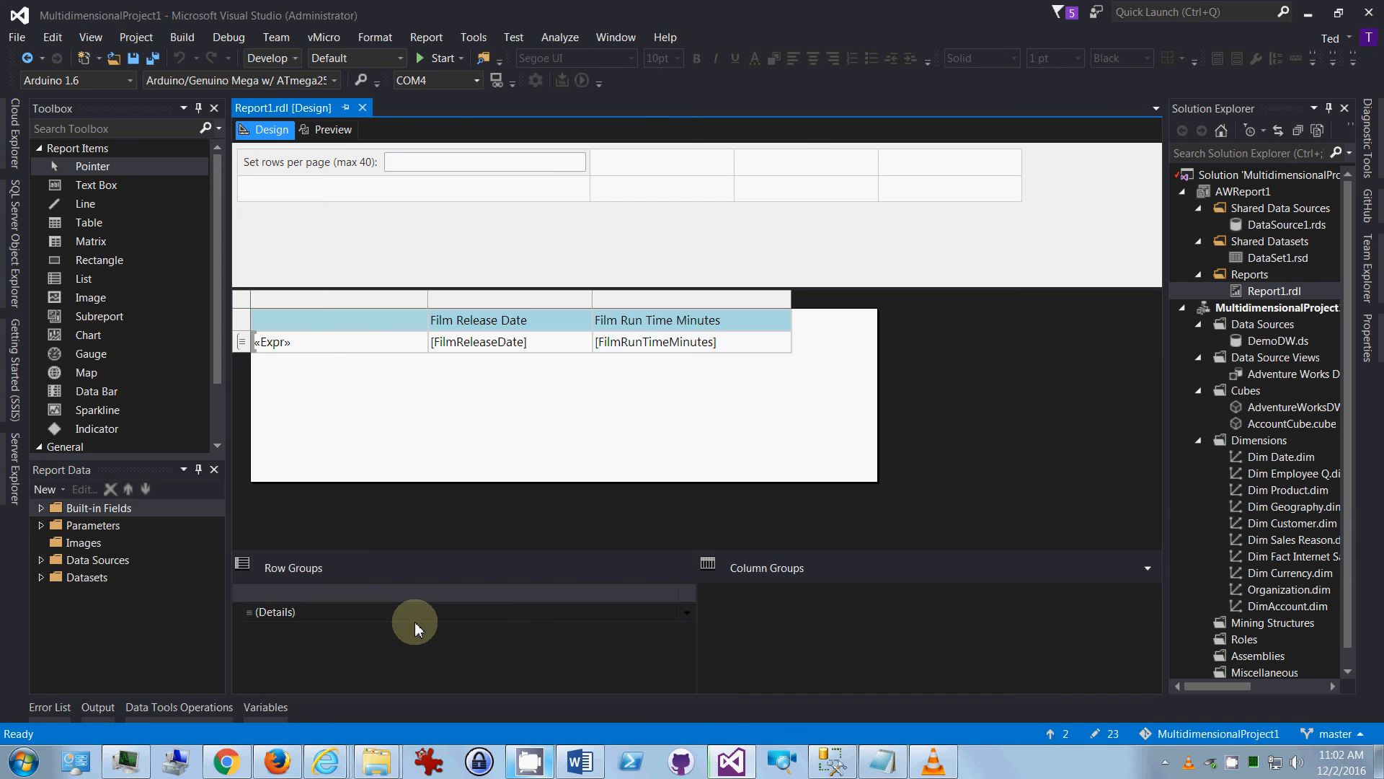
right_click(370, 592)
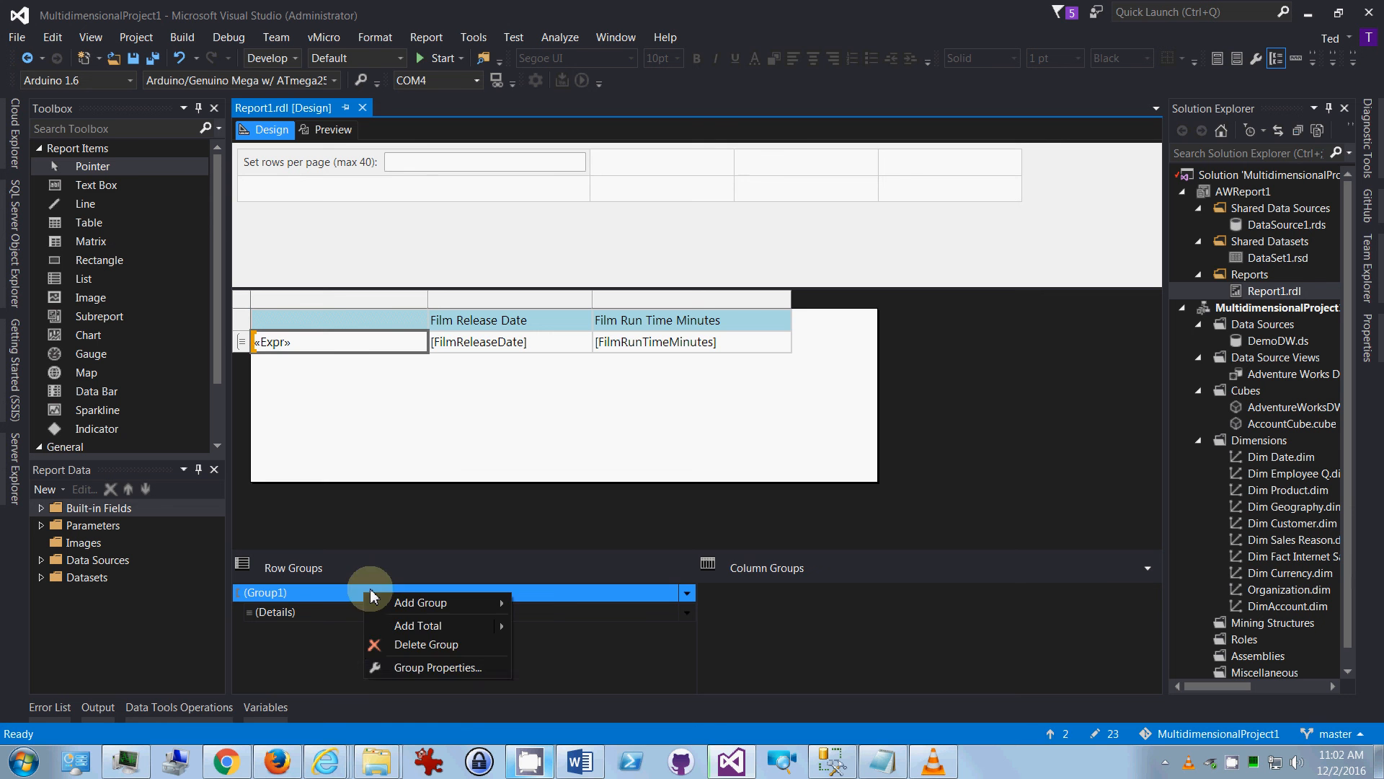
left_click(438, 668)
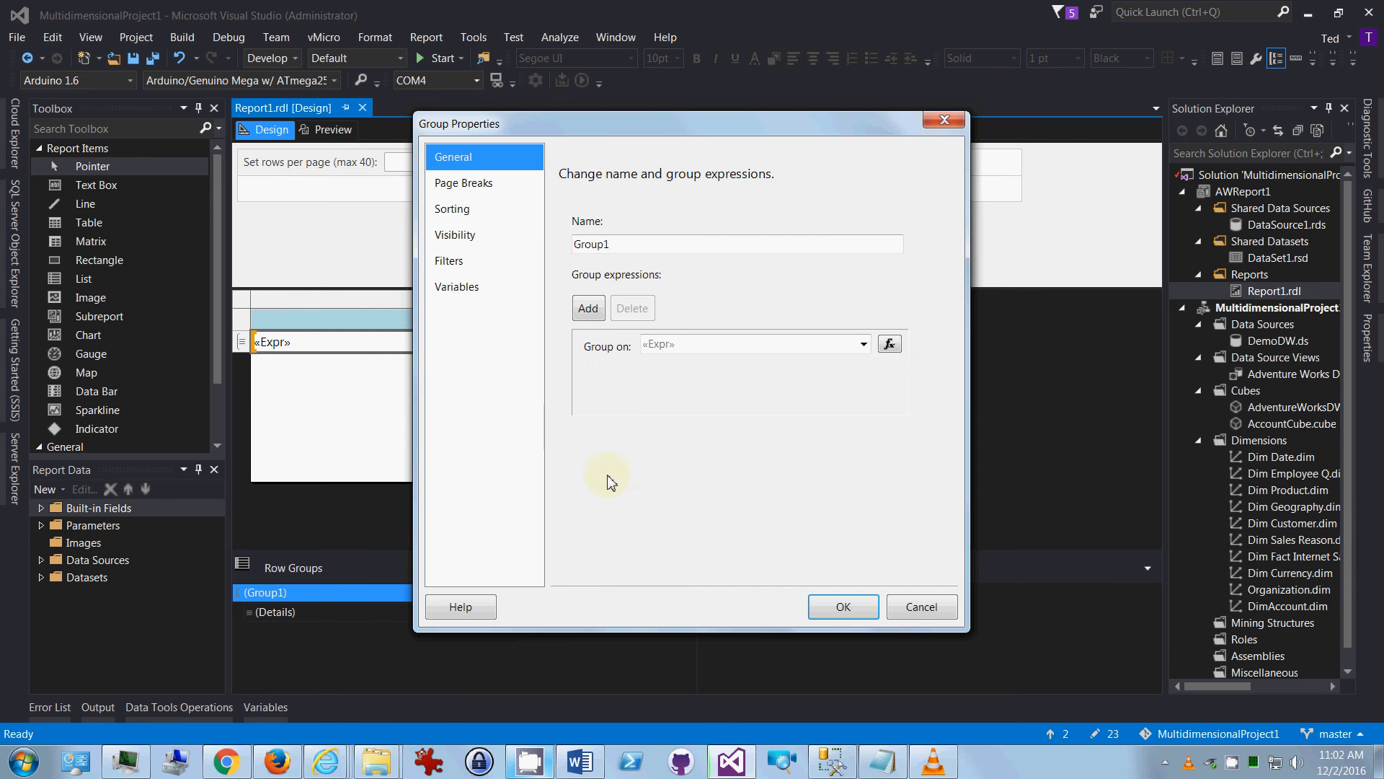
left_click(887, 344)
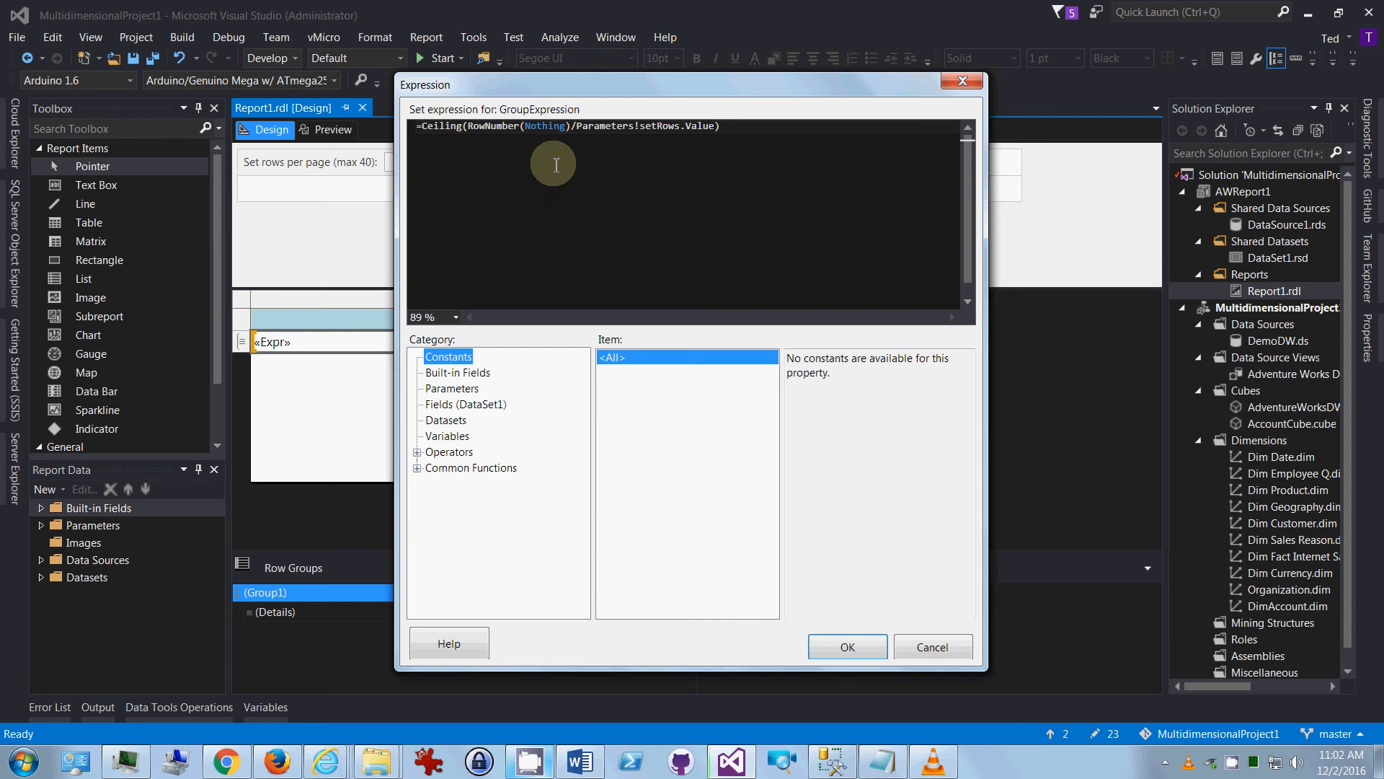
left_click(882, 761)
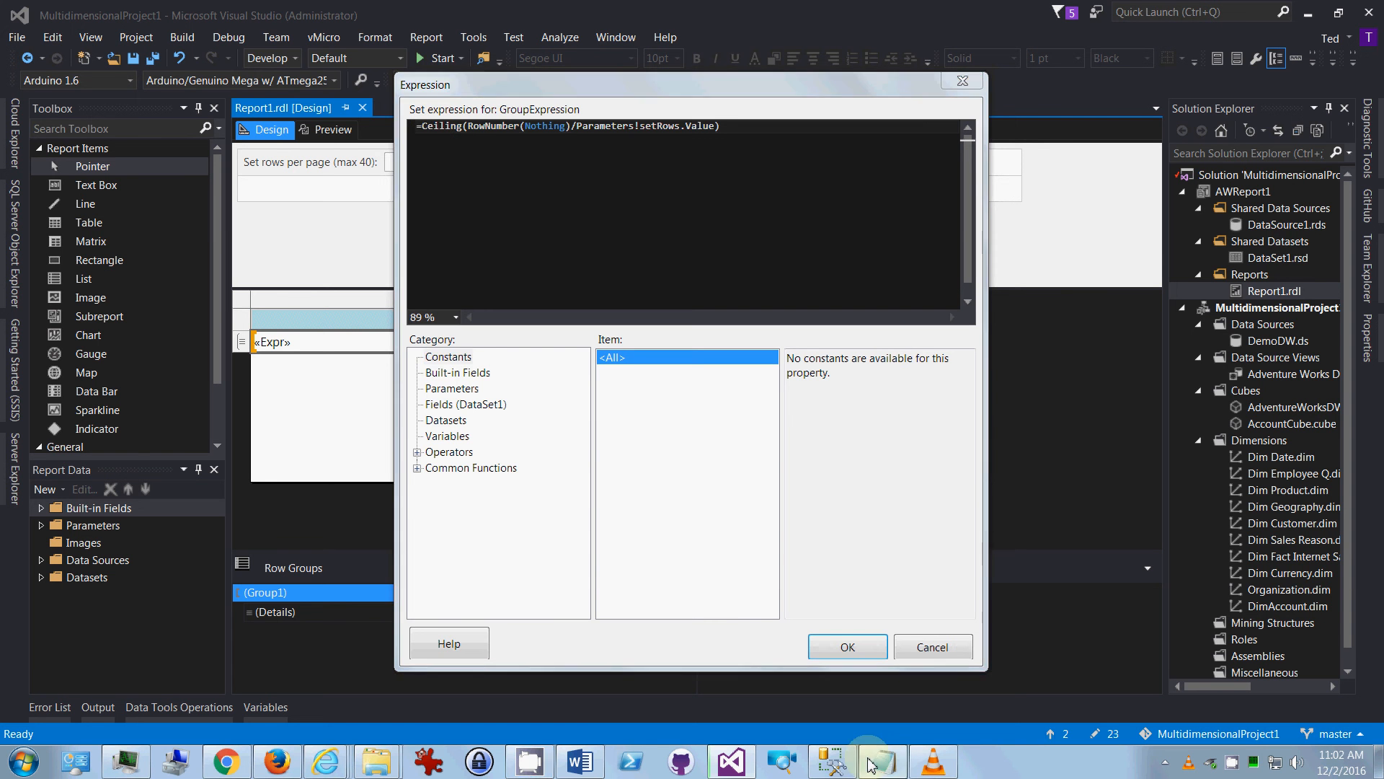
left_click_drag(434, 426, 453, 493)
key("ctrl+c")
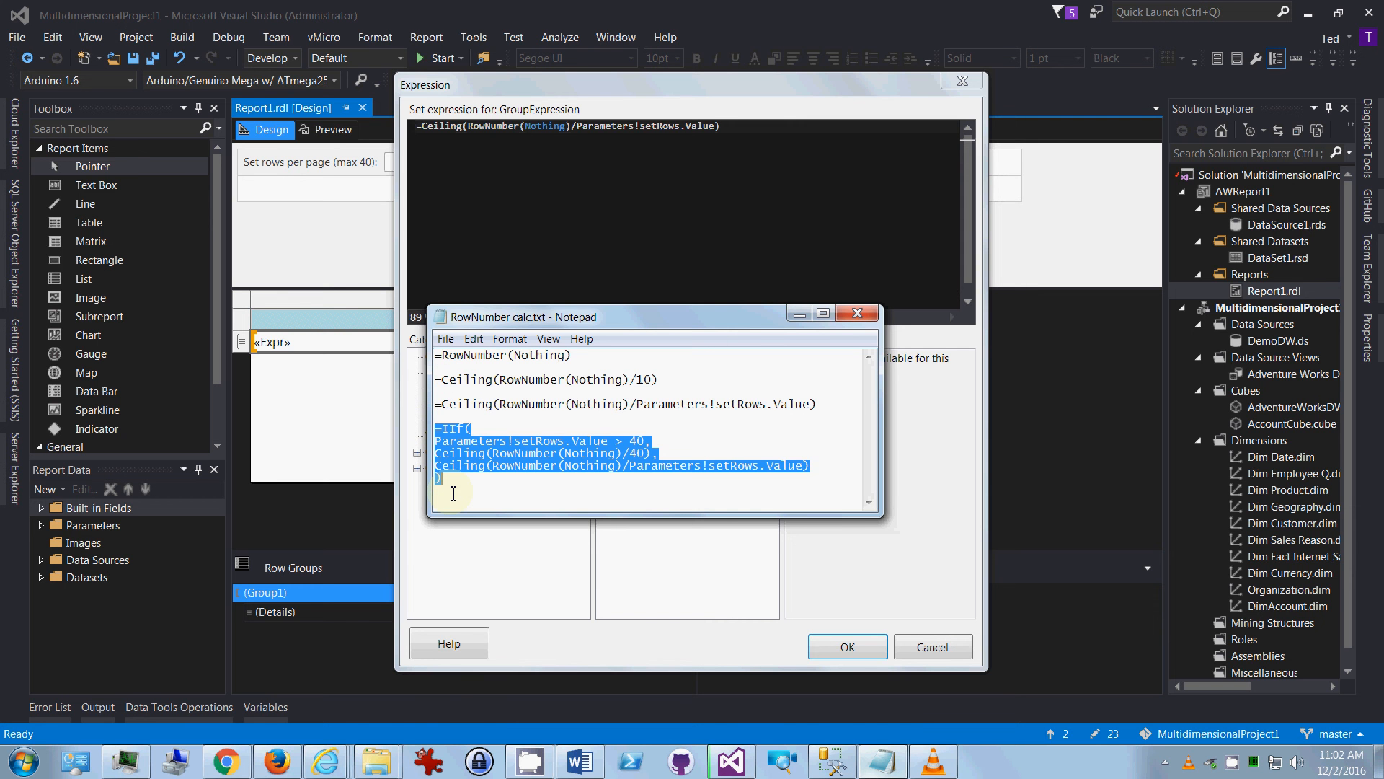
left_click(617, 210)
left_click_drag(417, 126, 804, 142)
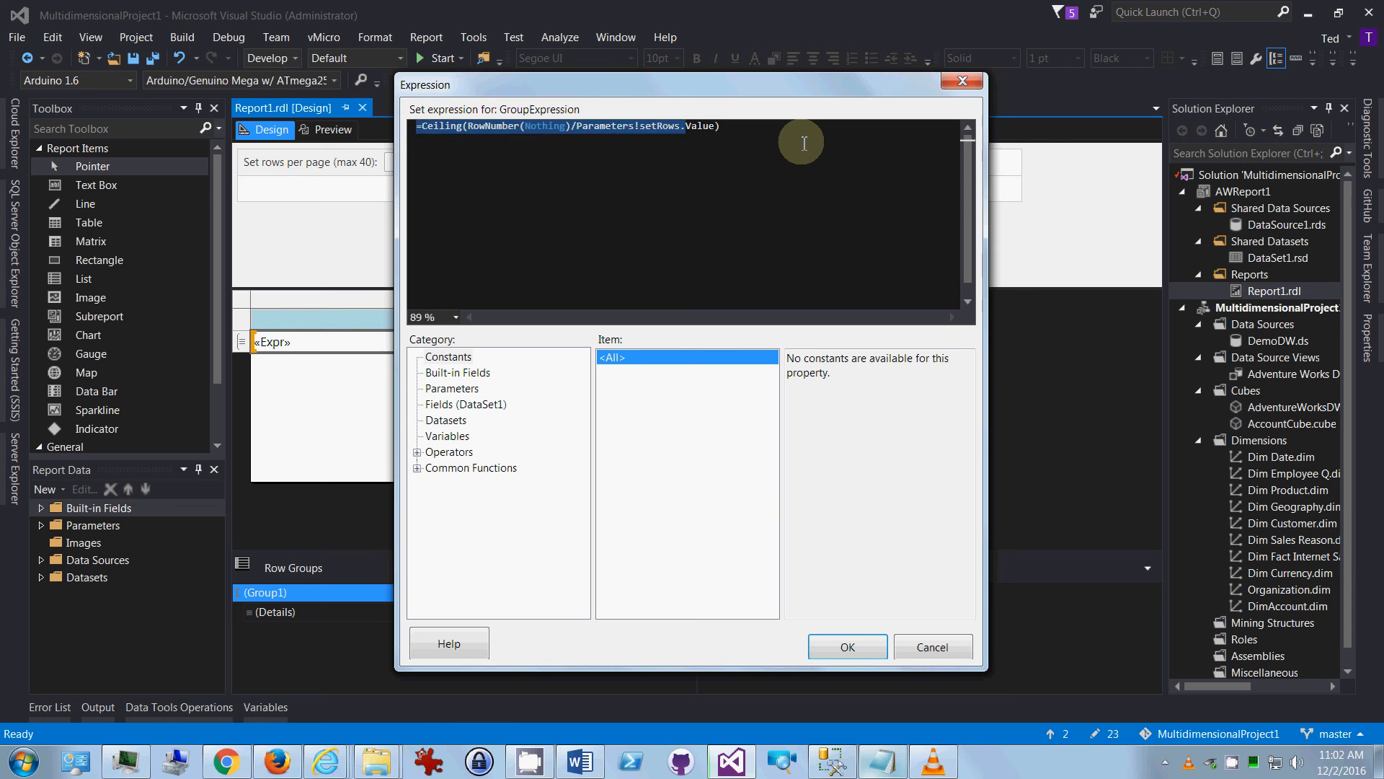
key("ctrl+v")
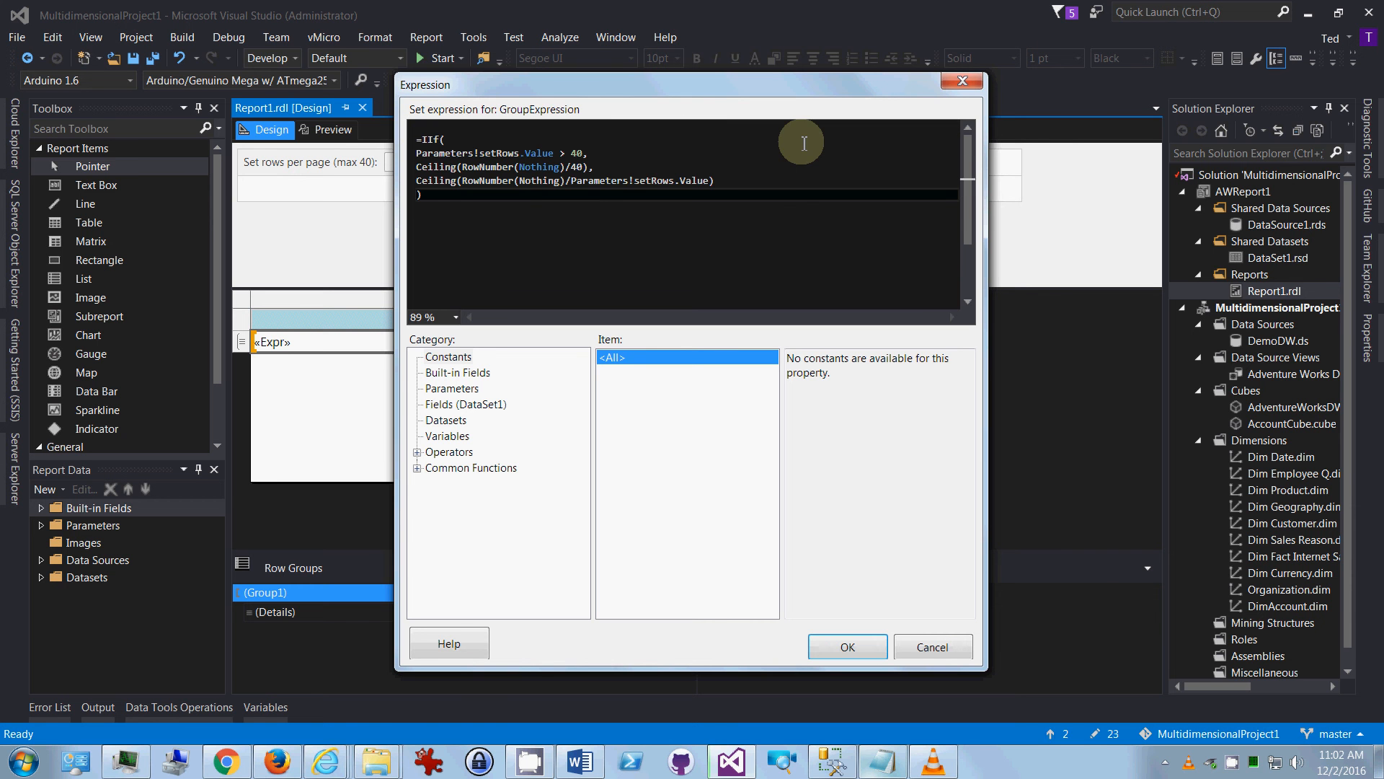
left_click(449, 129)
key("Delete")
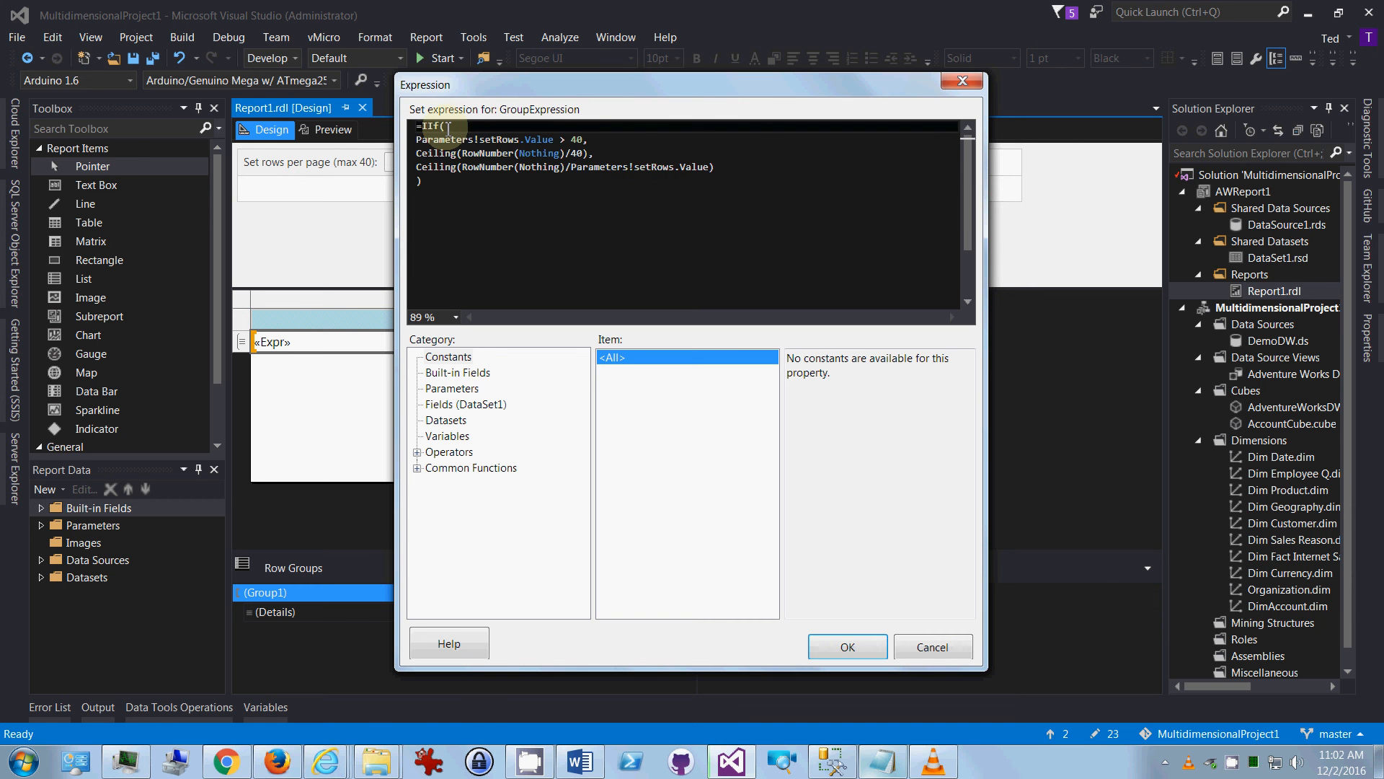
- Examine the IIf expression's setRows > 40 condition, its Ceiling branch dividing by 40 and its branch dividing by the setRows parameter
left_click(437, 130, "shift")
double_click(430, 128)
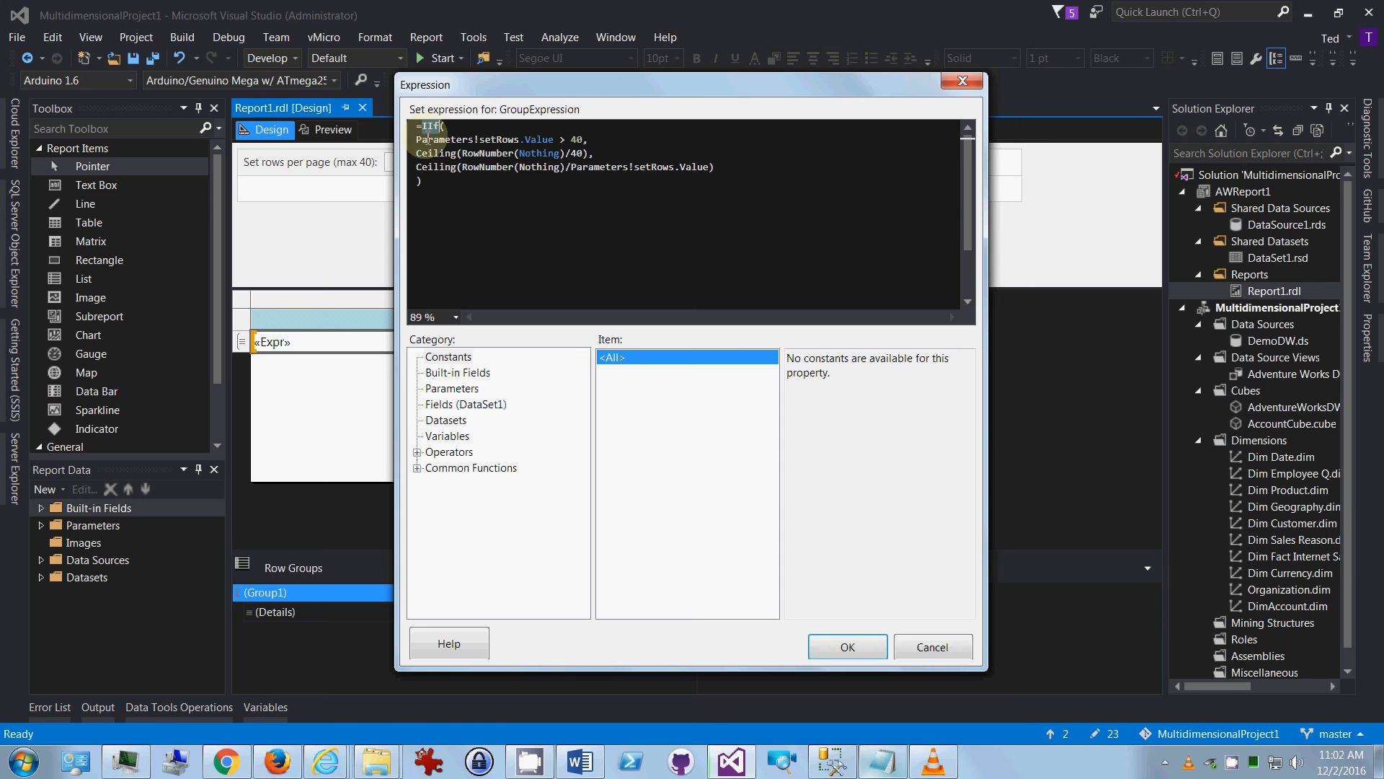
left_click(529, 139)
left_click(596, 141, "shift")
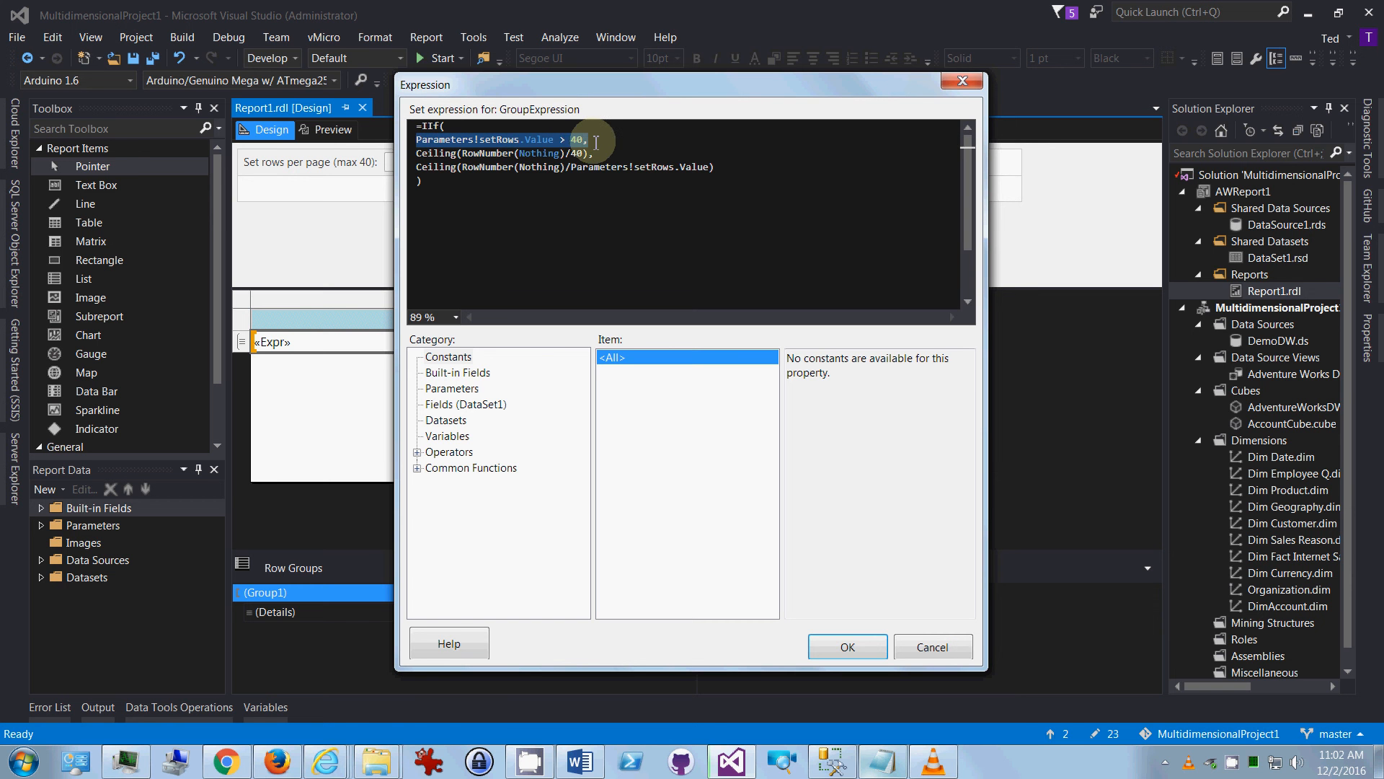
left_click(586, 141, "shift")
left_click(529, 147)
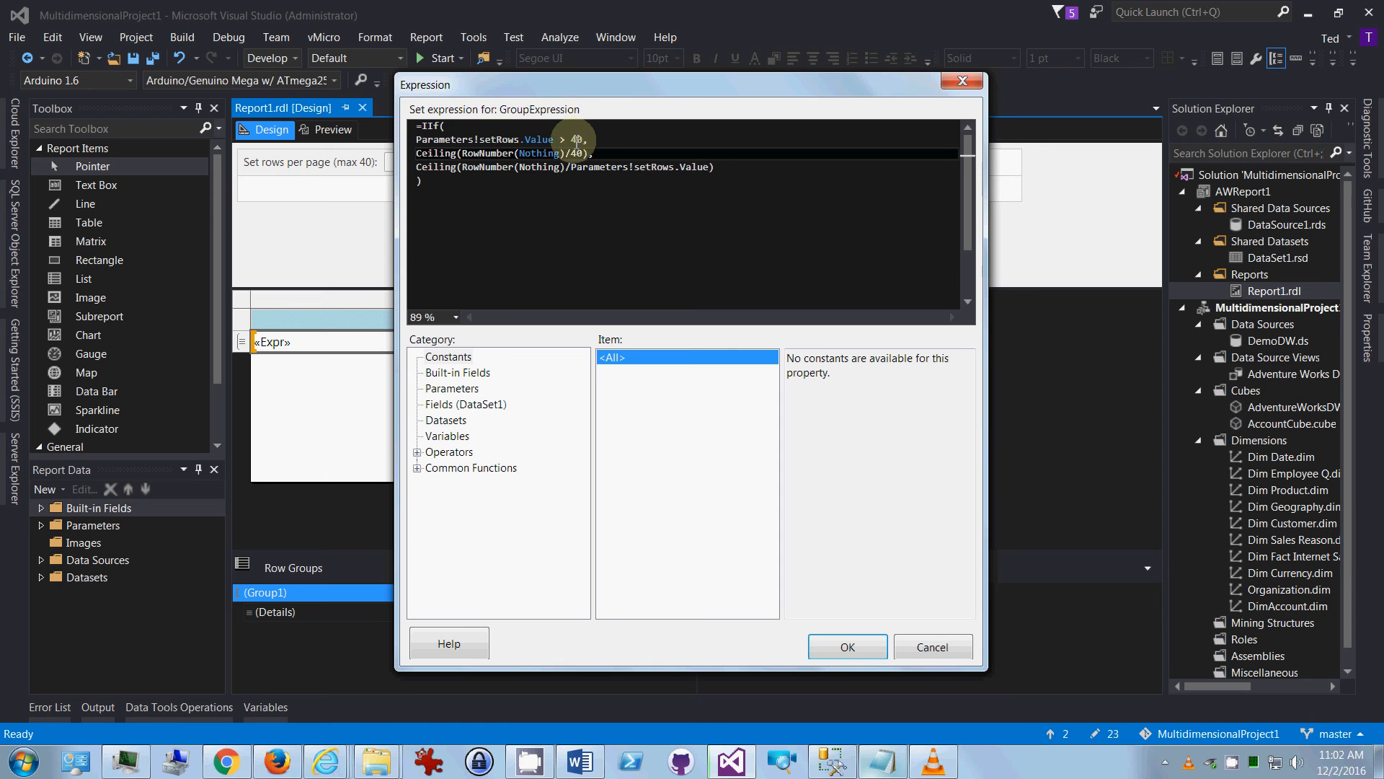
left_click_drag(417, 154, 590, 154)
double_click(578, 153)
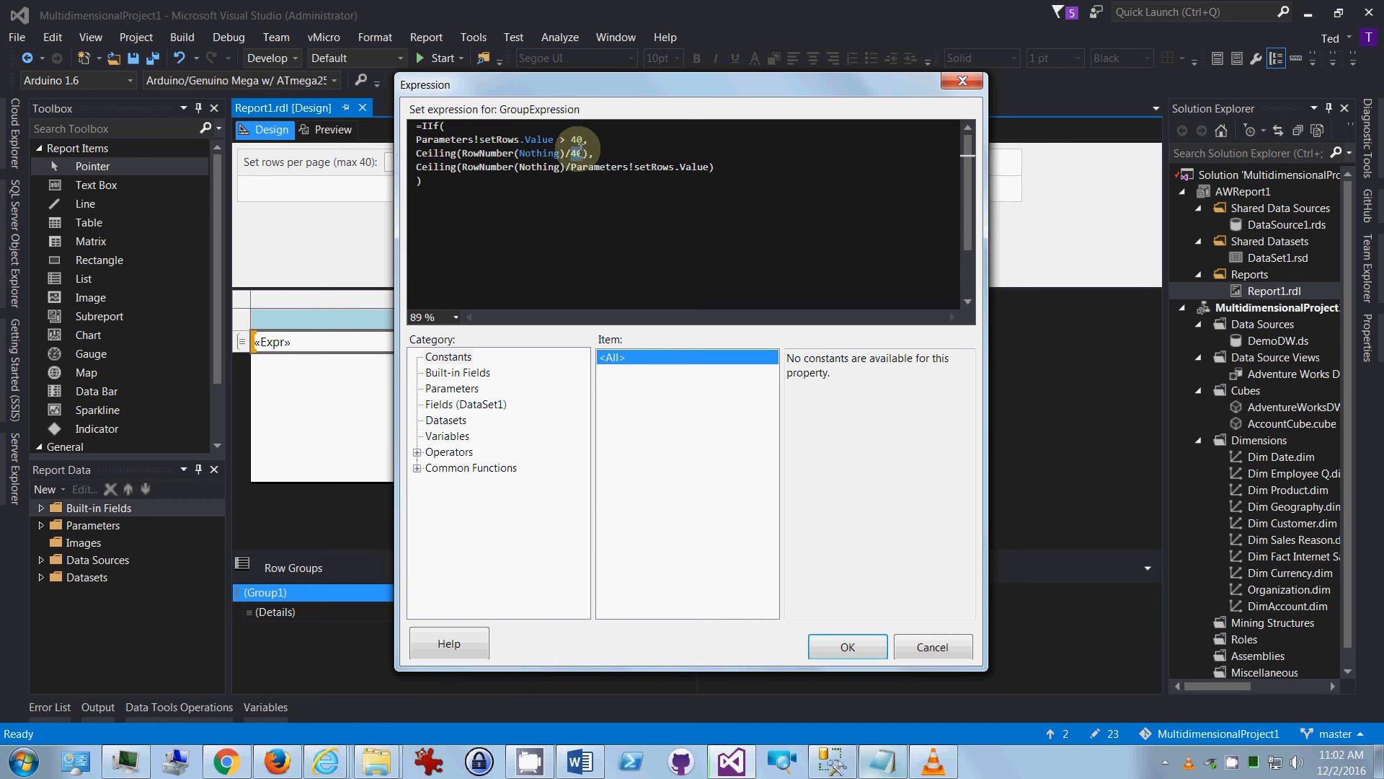
left_click(565, 154)
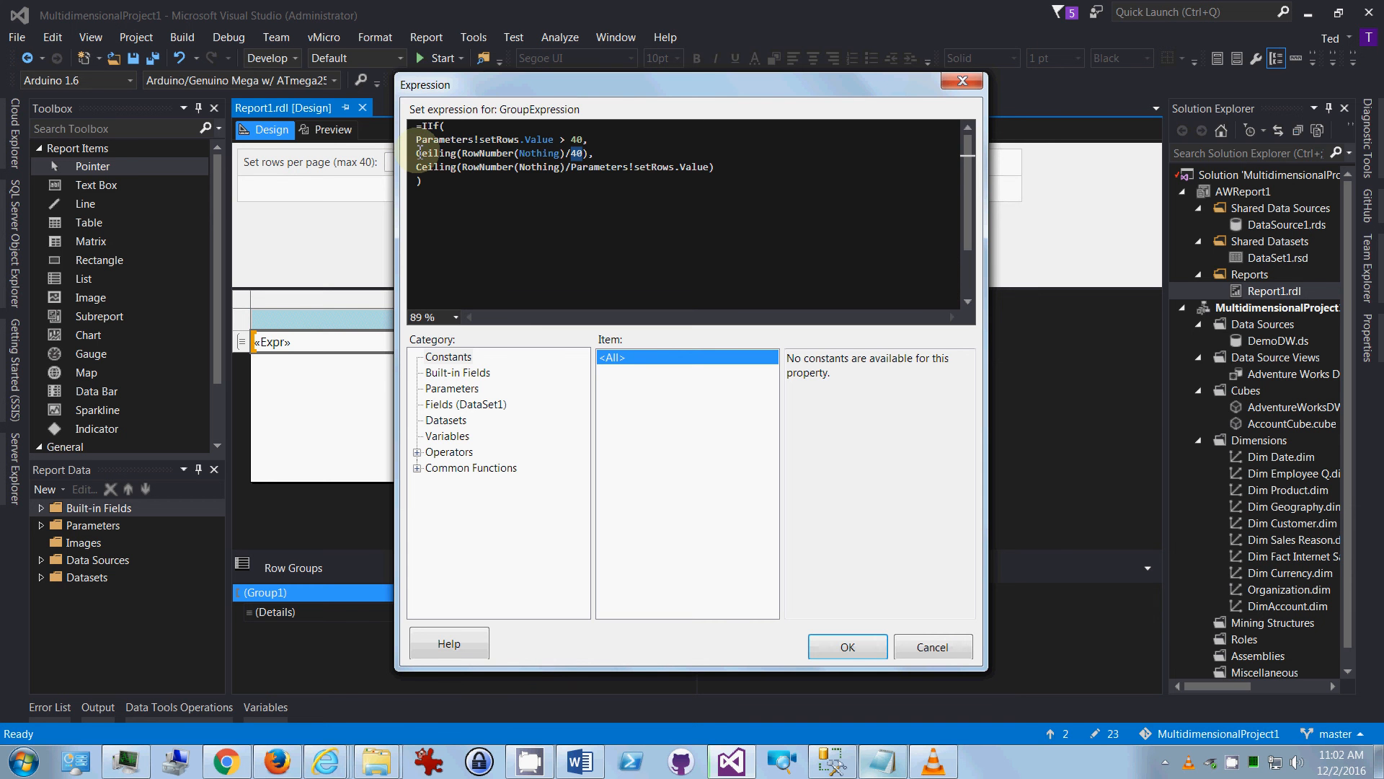
left_click_drag(418, 153, 590, 153)
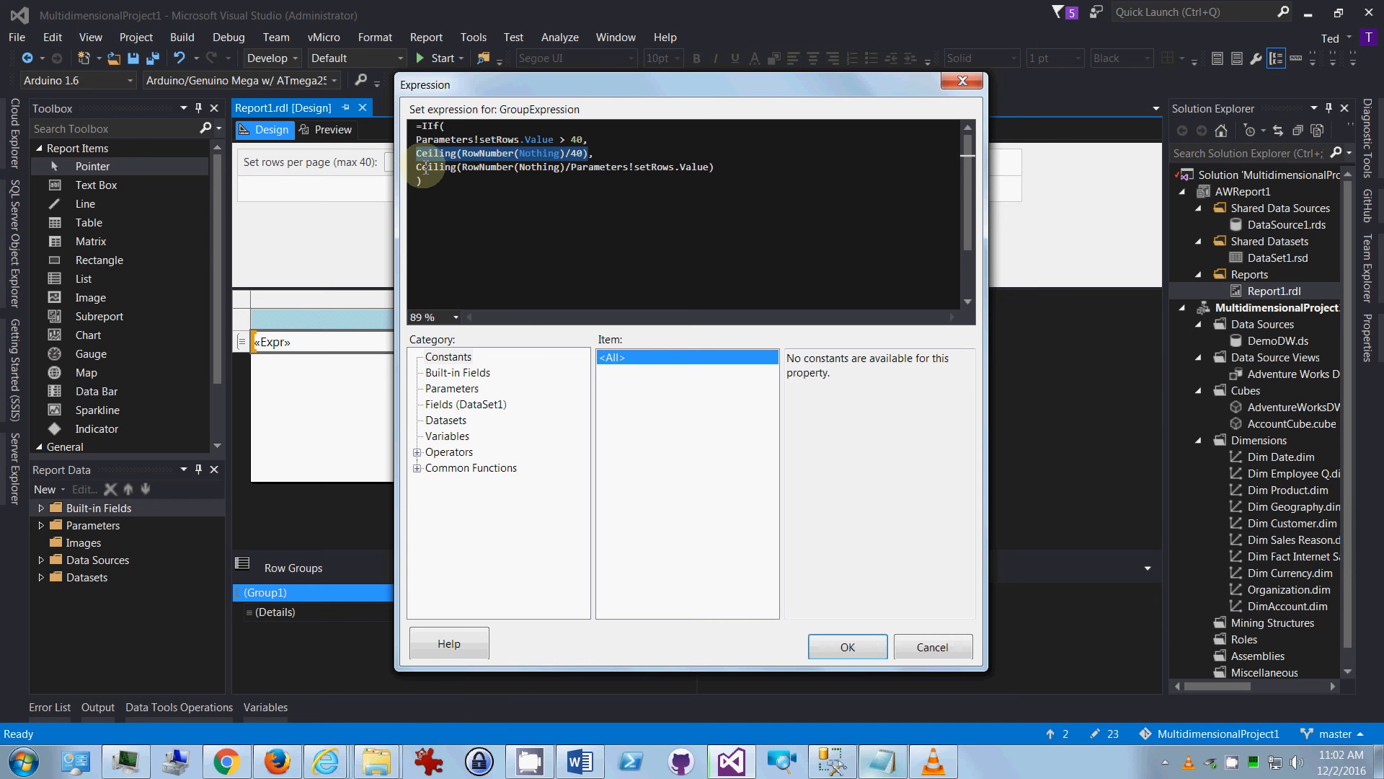
left_click(414, 172)
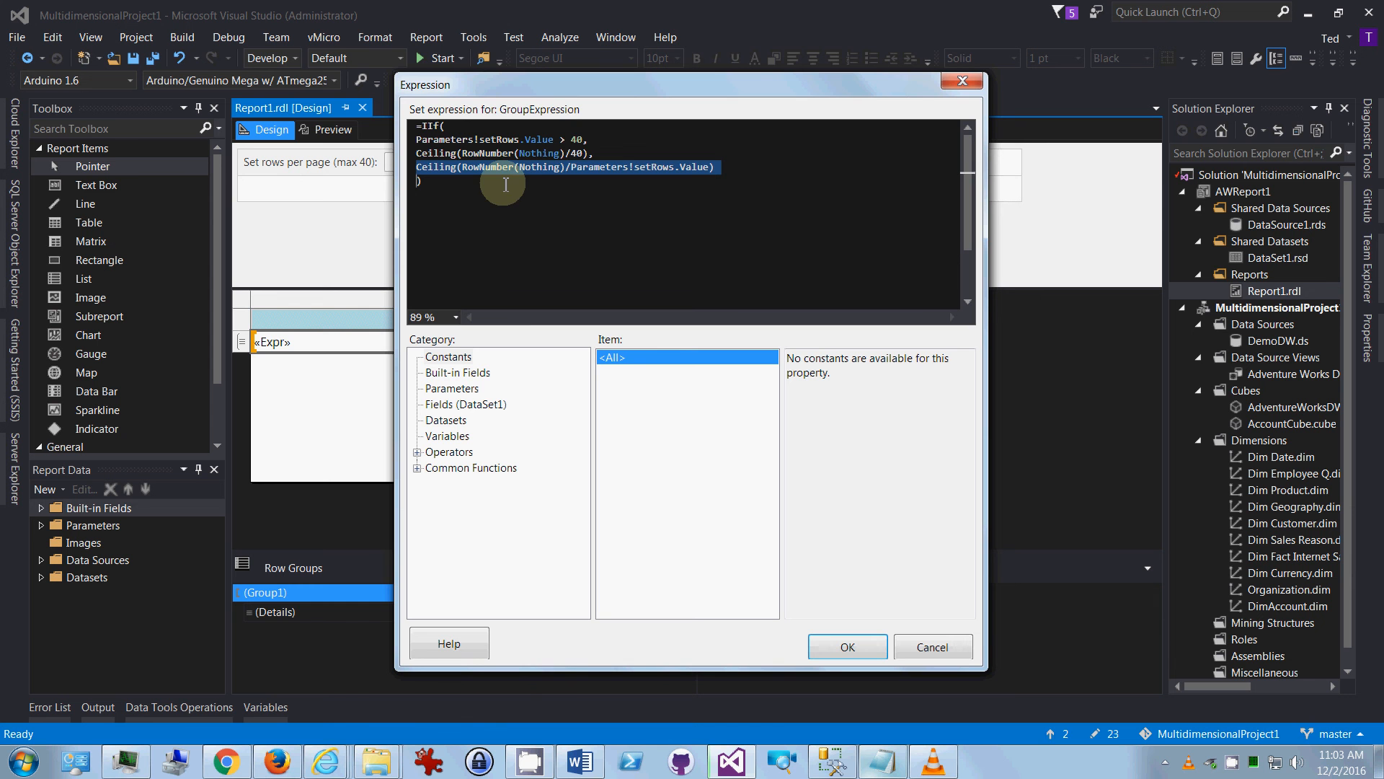
- Apply the new group expression to Group1 and preview the report with 60 rows per page
left_click(836, 652)
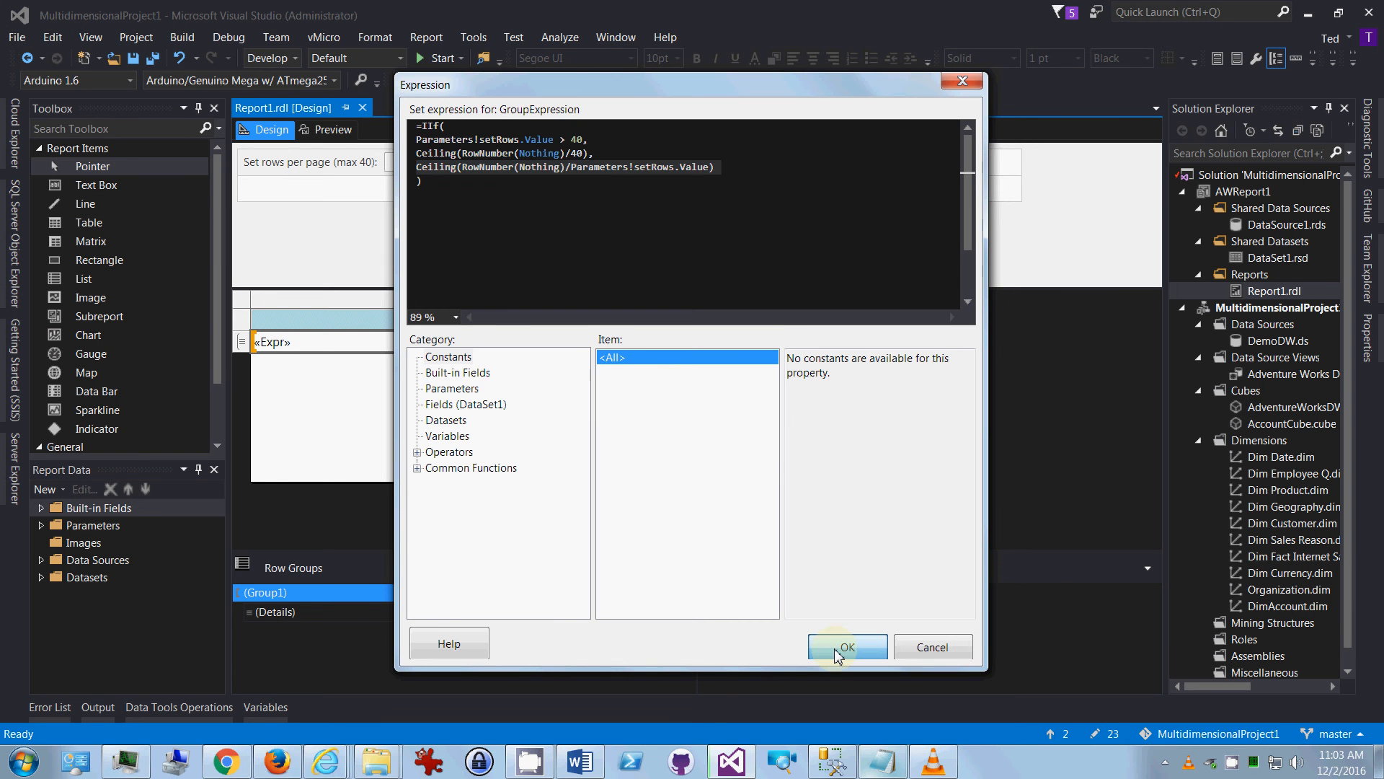
key("Return")
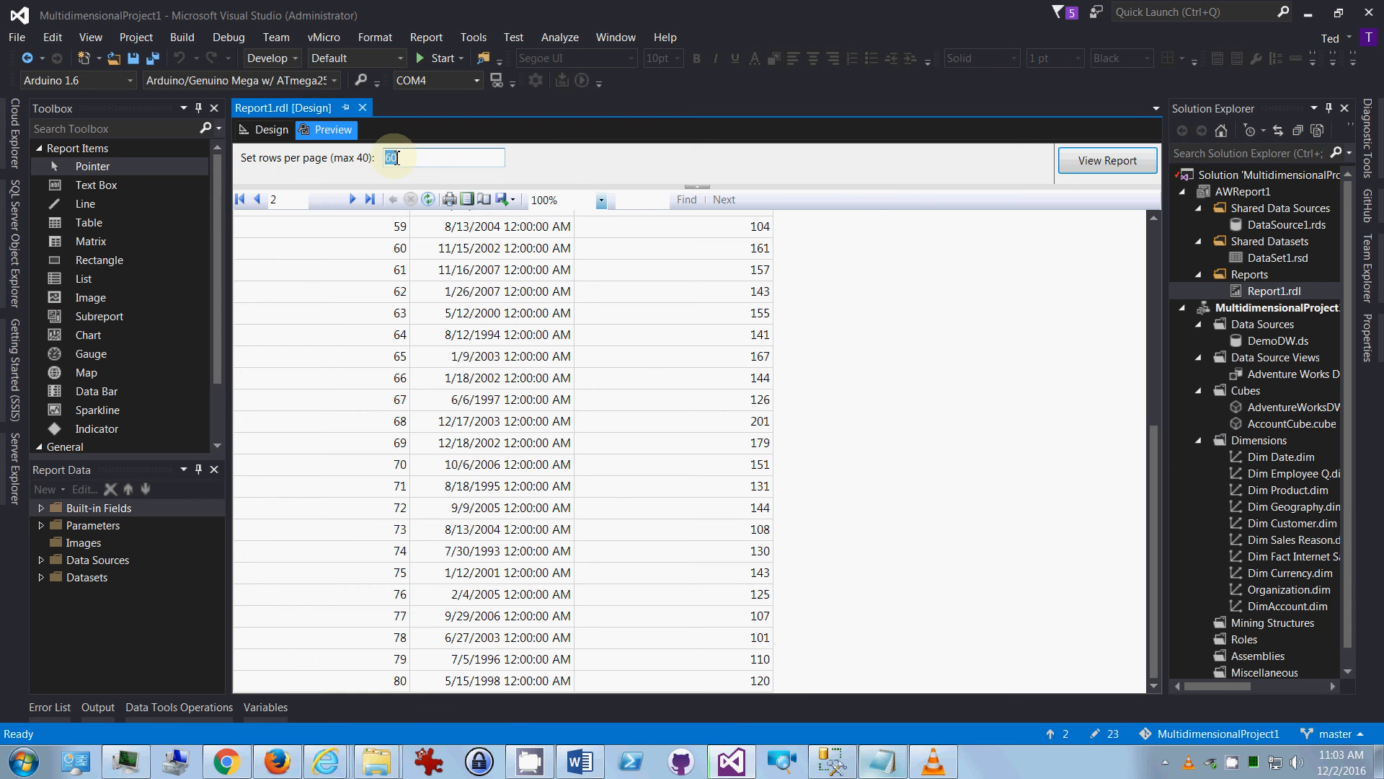
- Run the report with 39 rows per page and check where its first two pages end
type("39")
left_click(1082, 164)
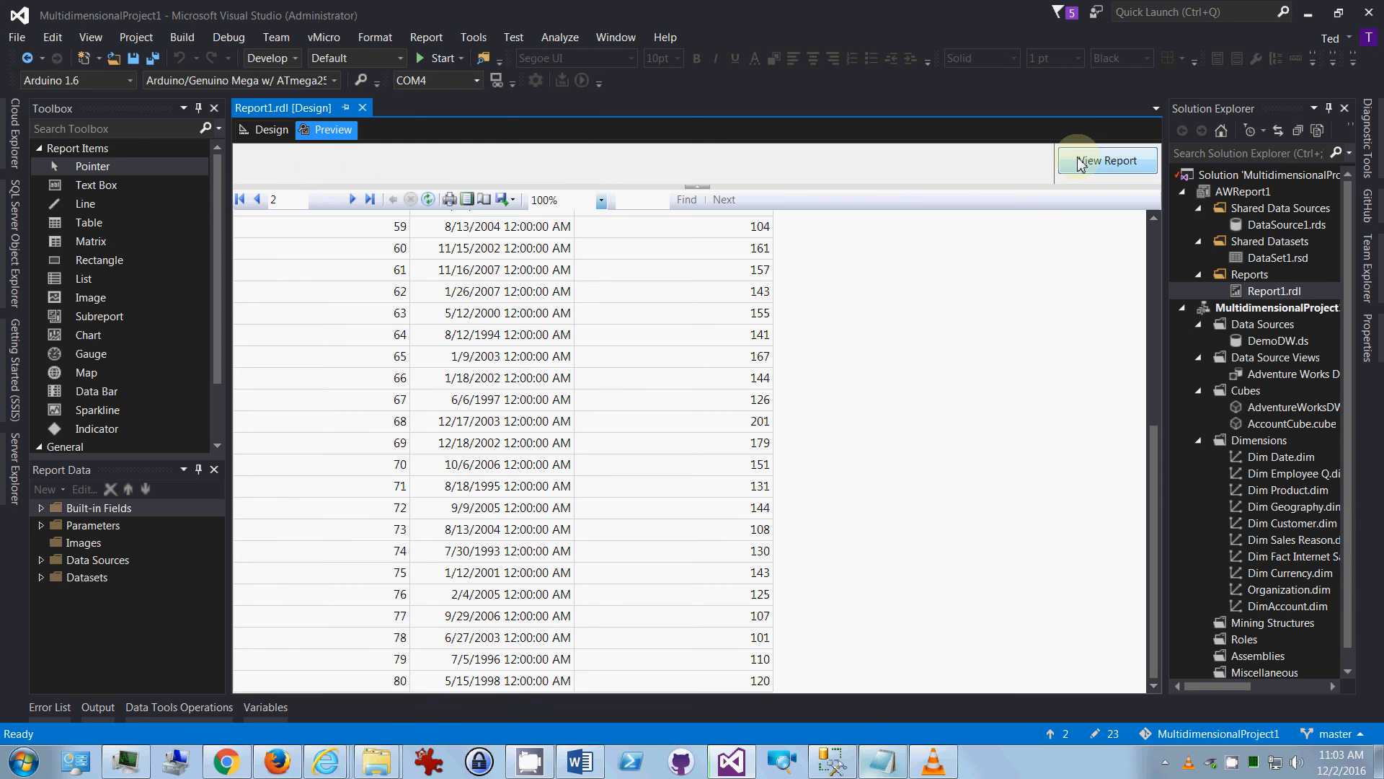
left_click_drag(1153, 253, 1154, 459)
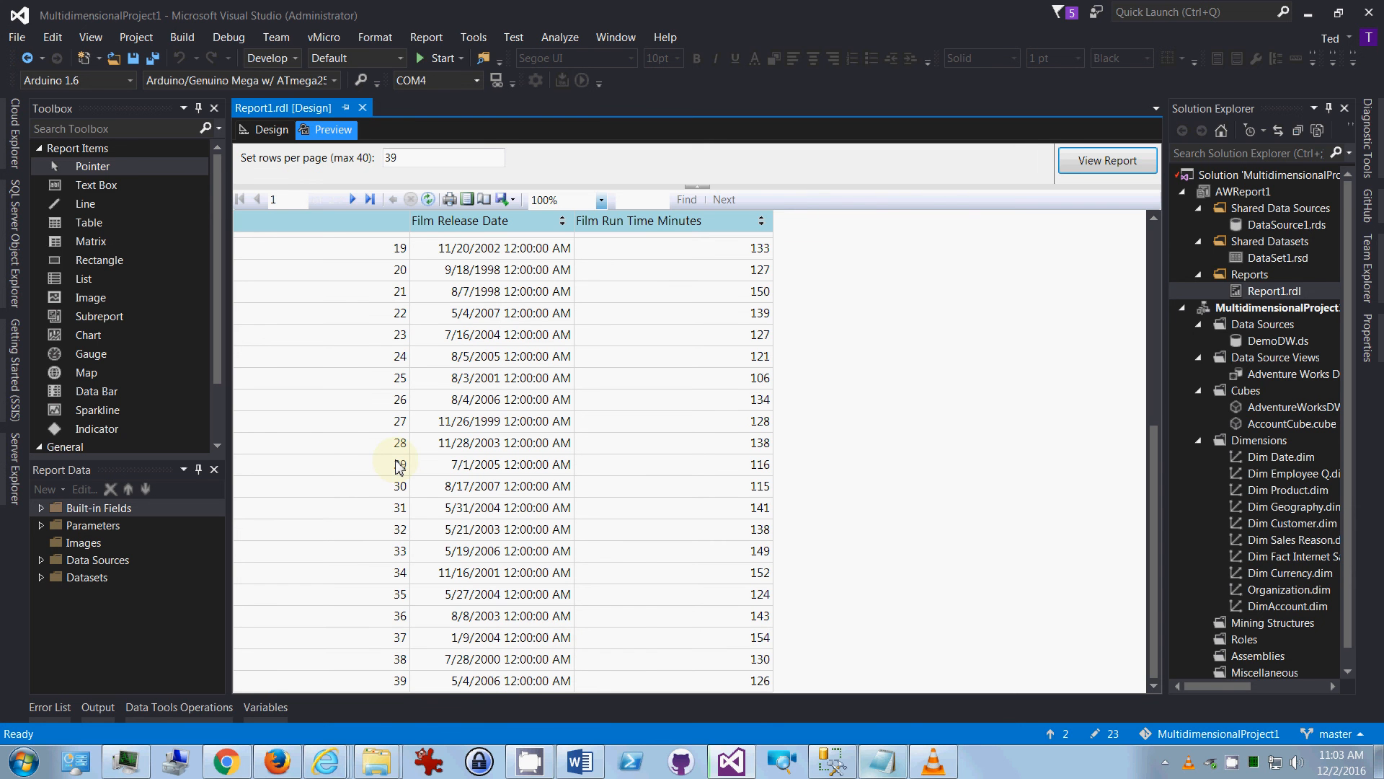
left_click(353, 202)
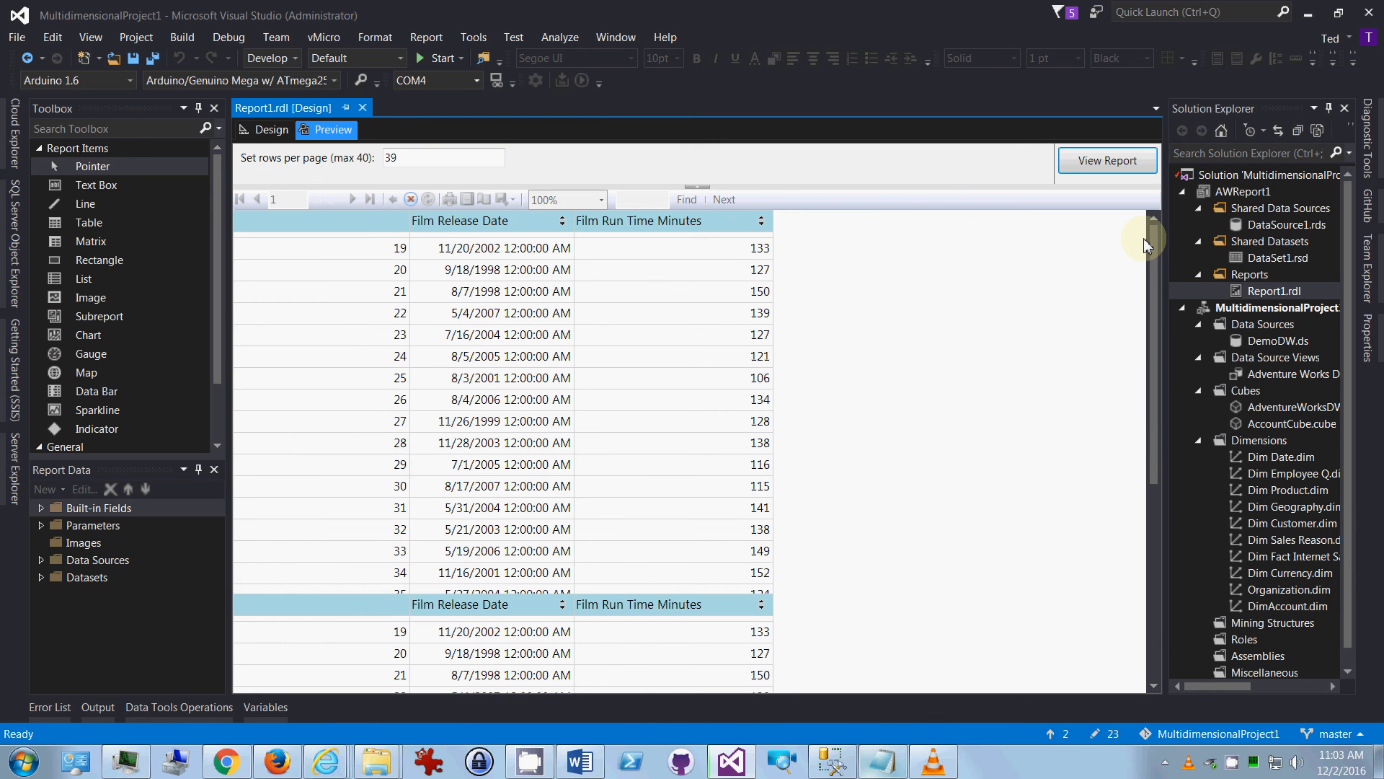
left_click_drag(1146, 239, 425, 698)
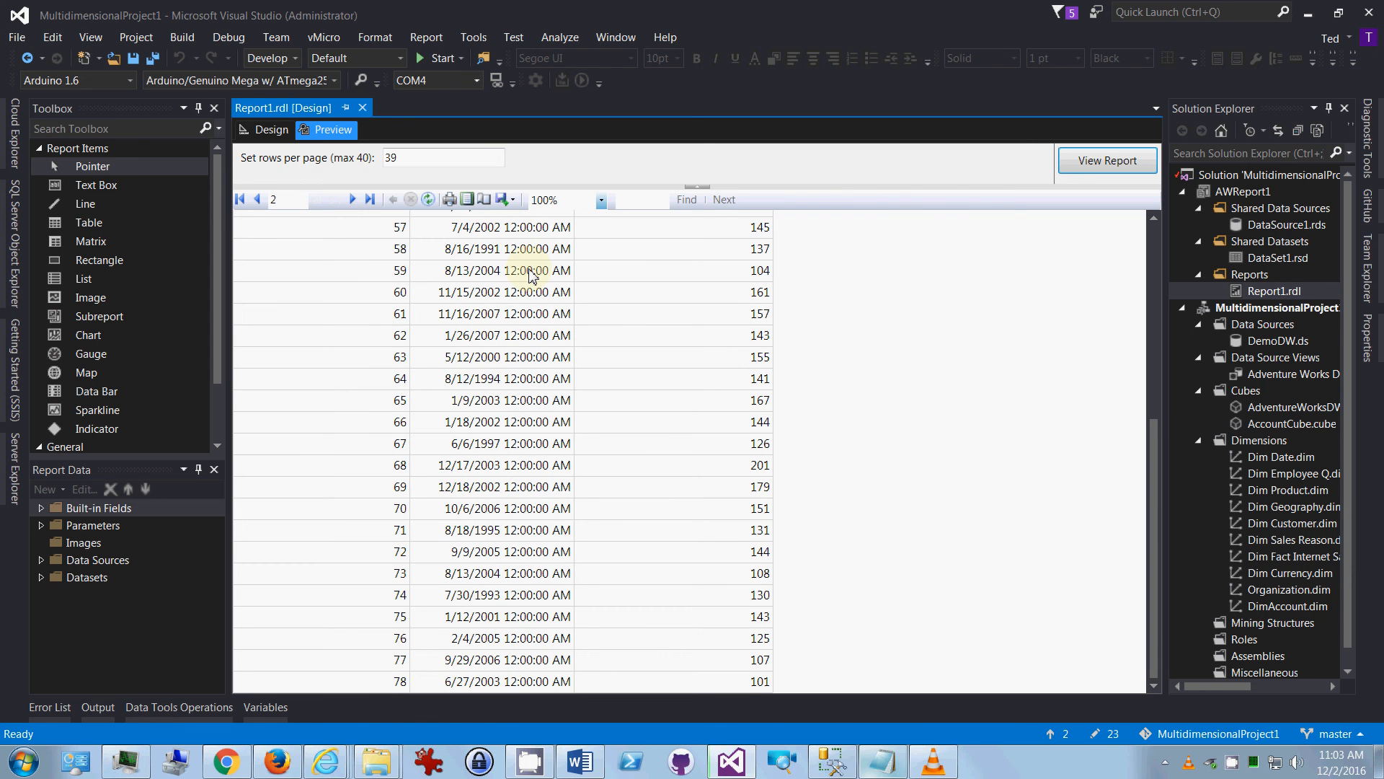
- Return to the report's design view
left_click(269, 133)
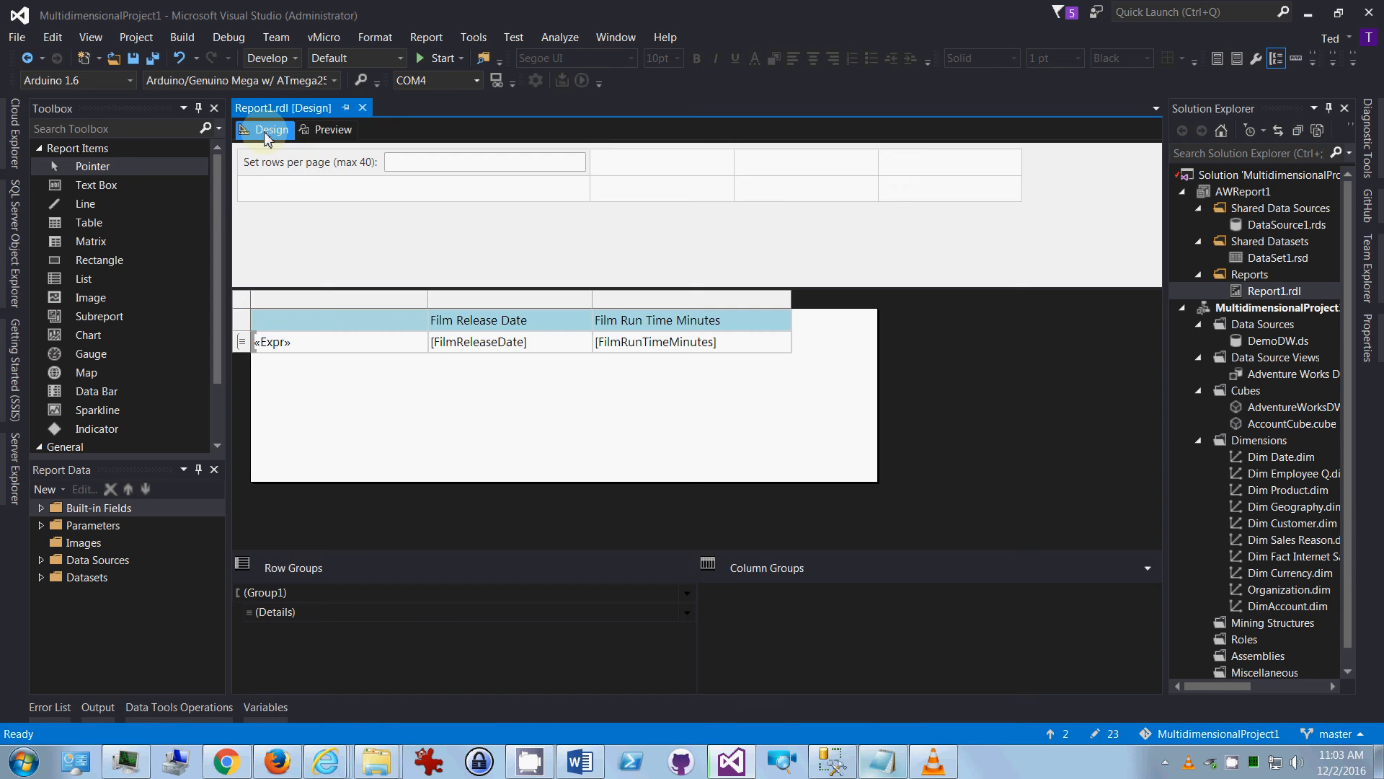